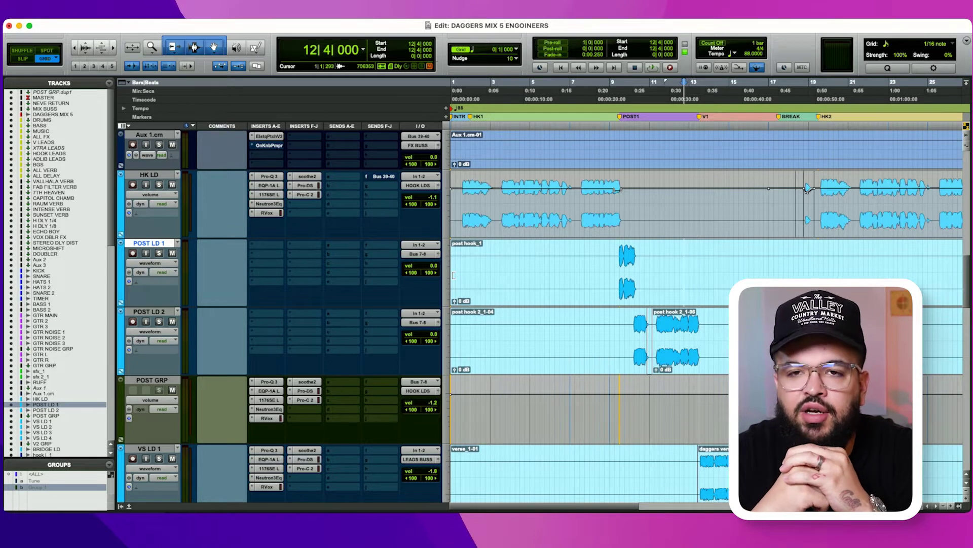
Step: Play the whole song from the top of the session, then stop
key(Return)
key(space)
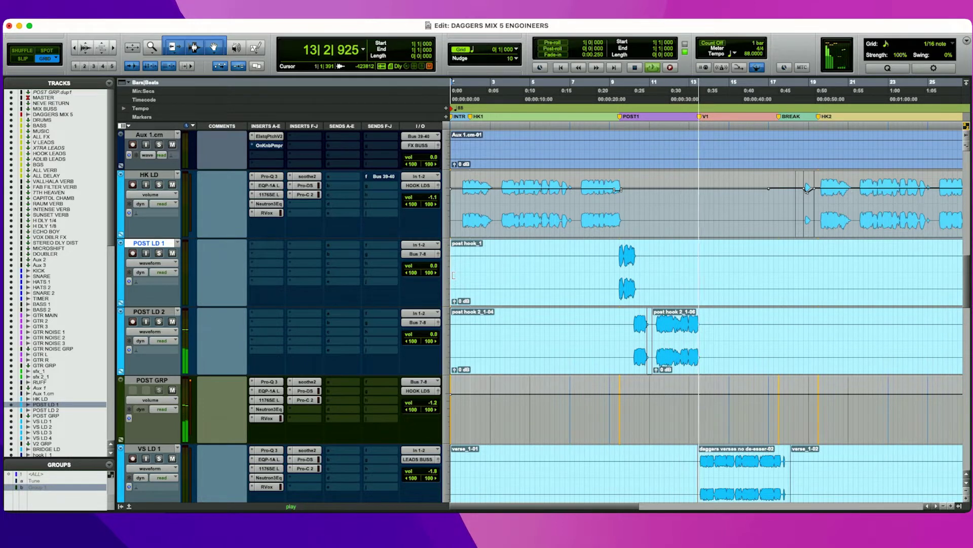
key(space)
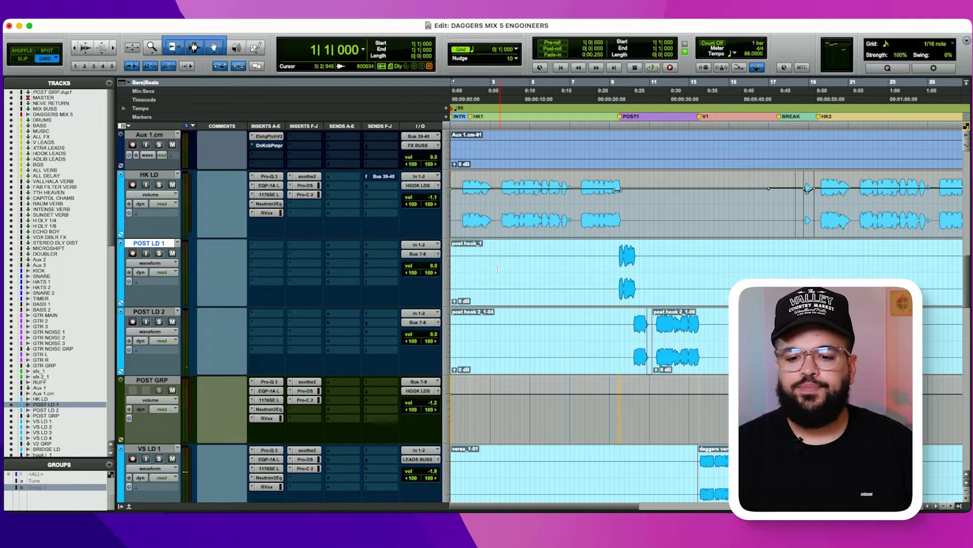
Step: Select the post-hook range on both post lead tracks and play it back
scroll(593, 261, up, 5)
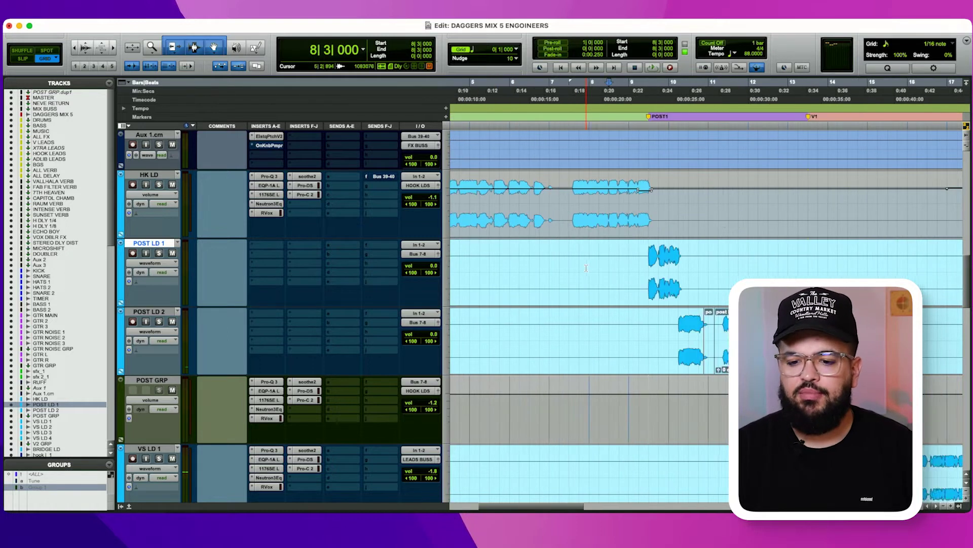
drag(607, 253, 769, 339)
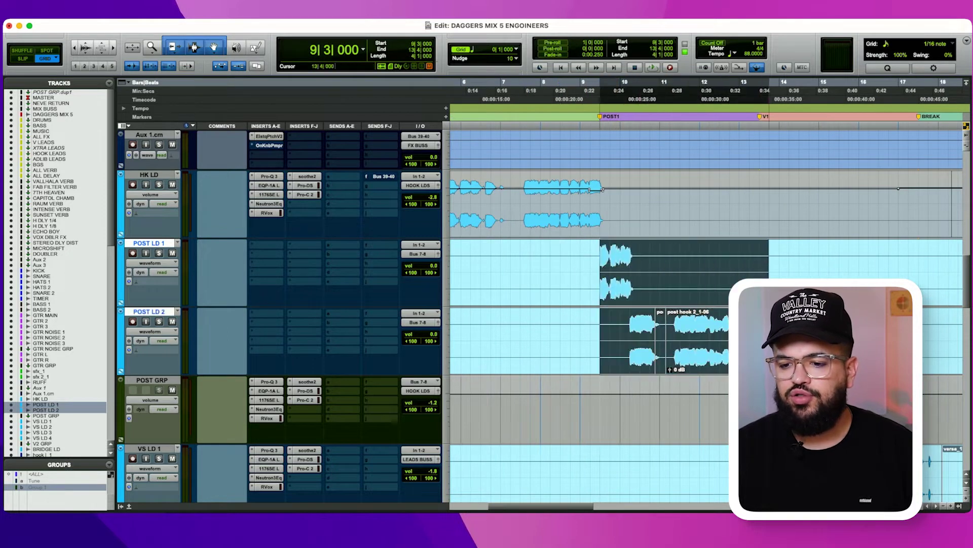
key(space)
scroll(524, 329, right, 5)
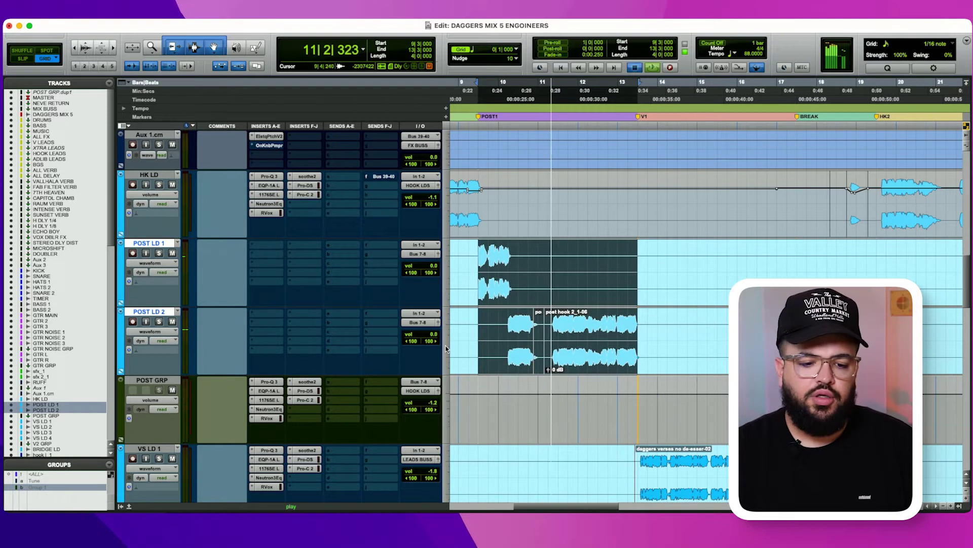
key(space)
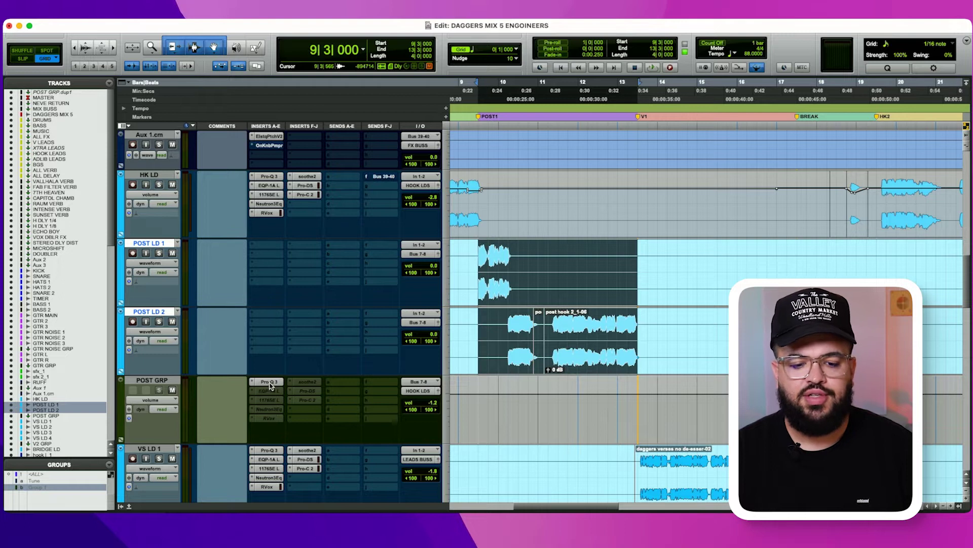
Step: Listen from bar 8, then select bars 9|3 to 13|3 on POST LD 2
scroll(589, 370, left, 5)
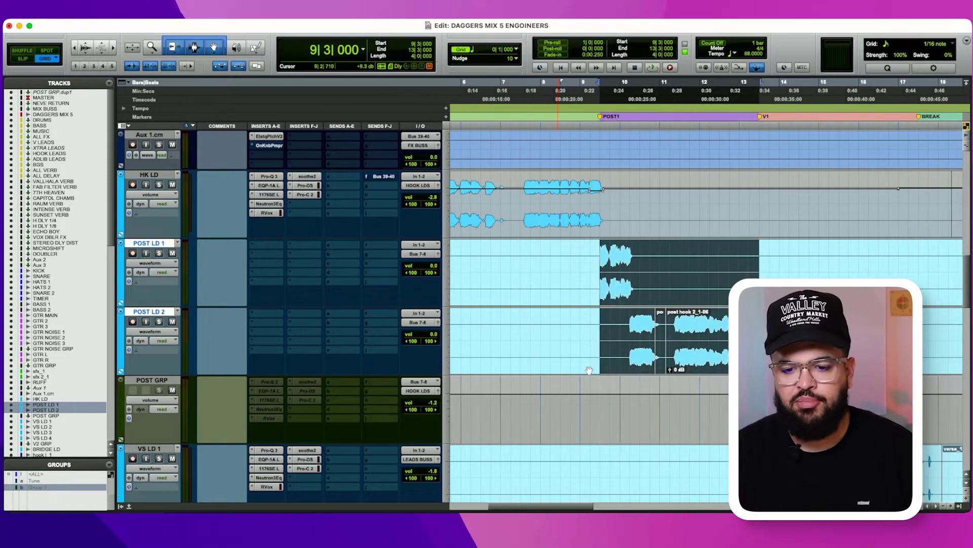
click(552, 328)
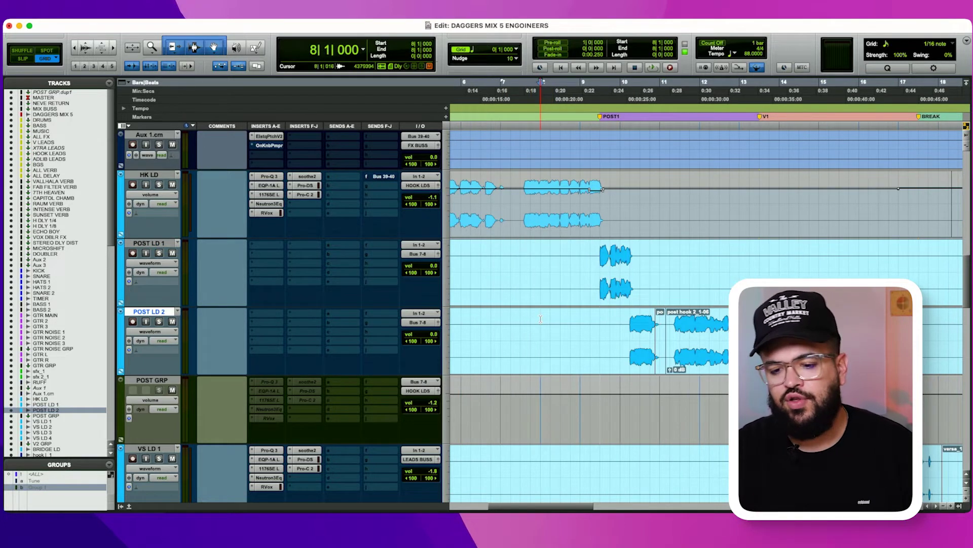
key(space)
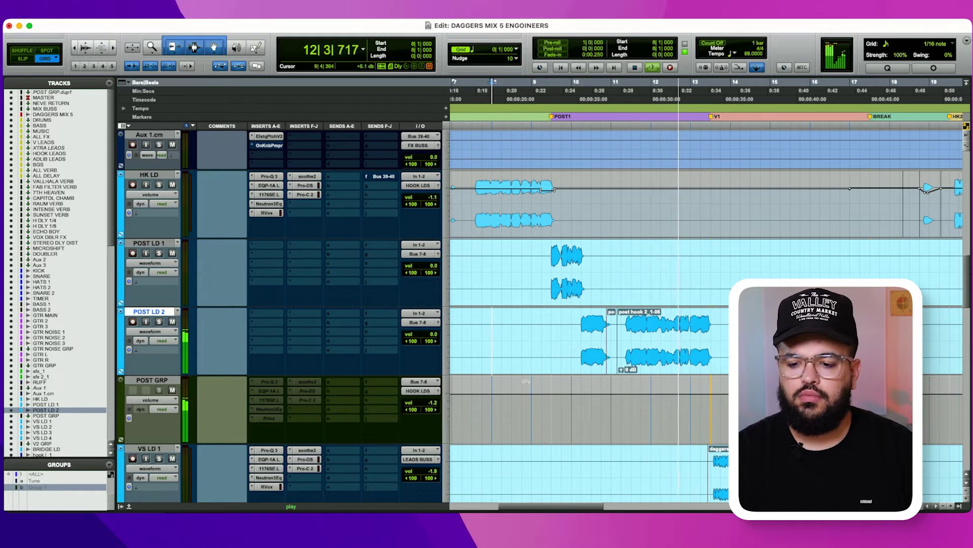
key(space)
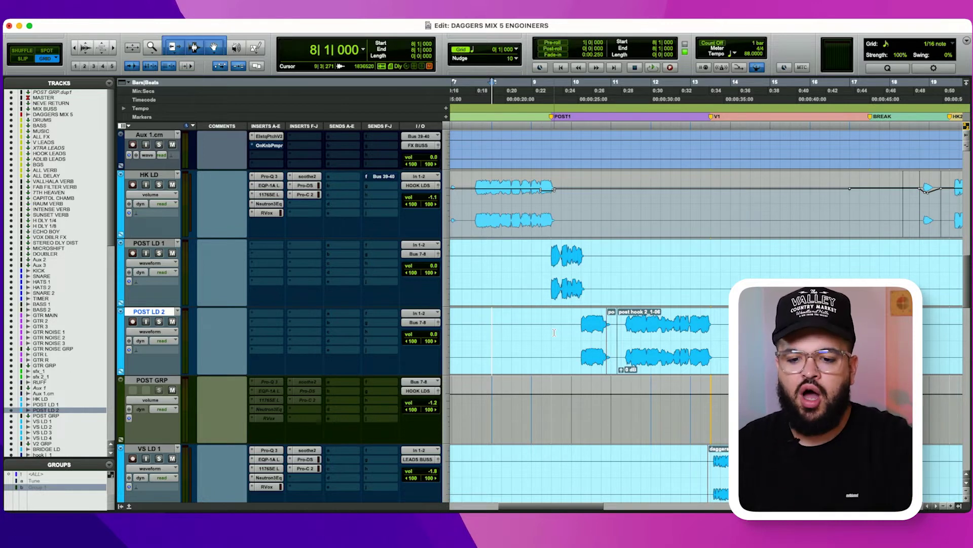
drag(553, 327, 715, 345)
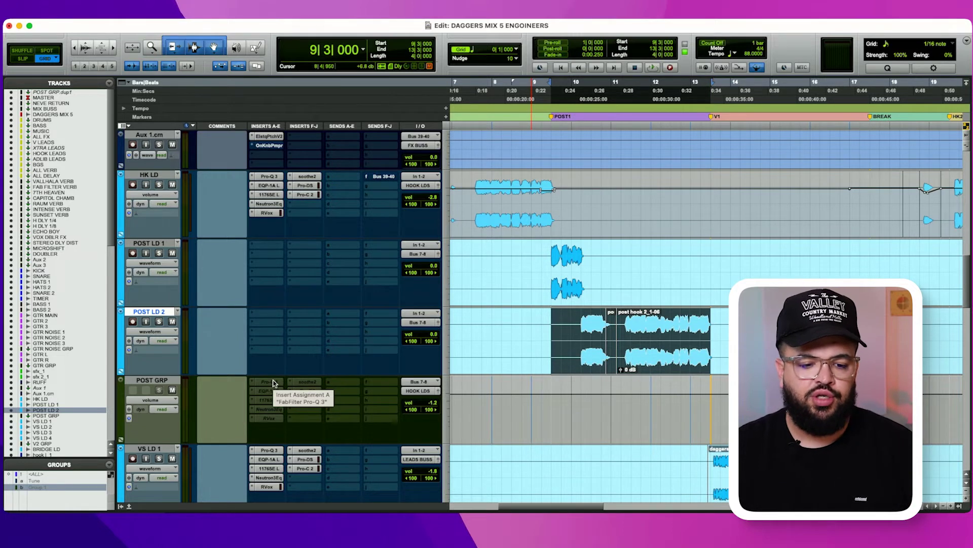
Step: Play the post-hook through POST GRP's Pro-Q 3 with POST LD 1 and POST LD 2 soloed
click(269, 381)
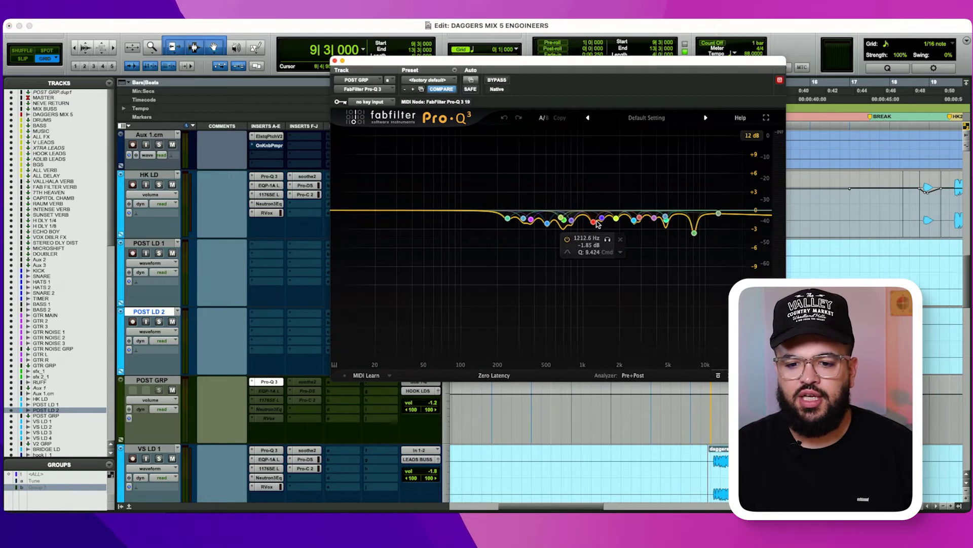
key(space)
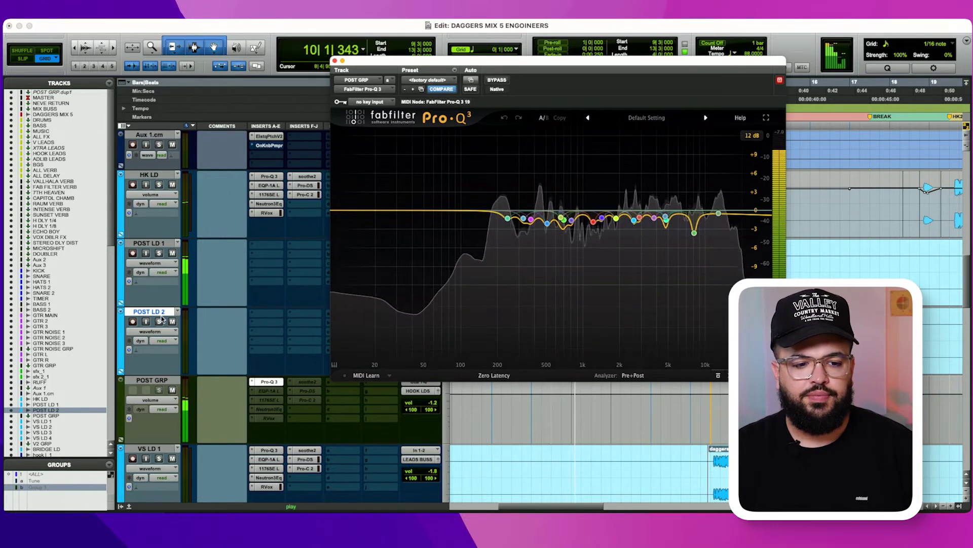
shift+click(155, 244)
click(159, 253)
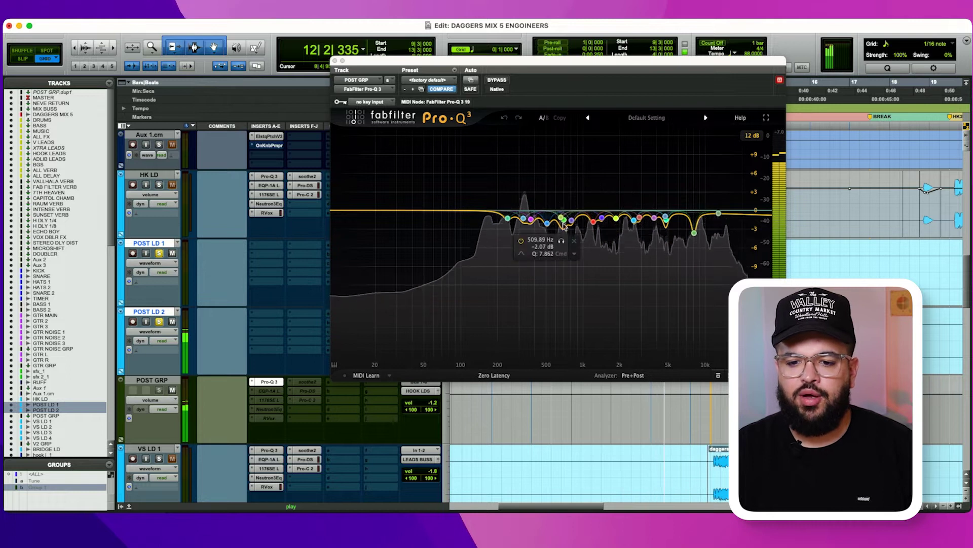
key(space)
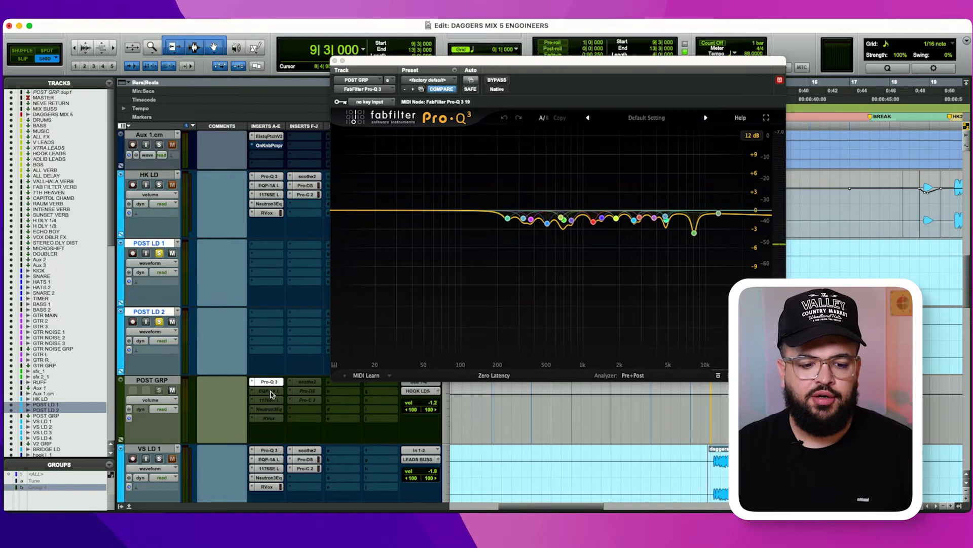
Step: Look over POST GRP's Pultec EQP-1A, moving its window aside, then close it
click(276, 392)
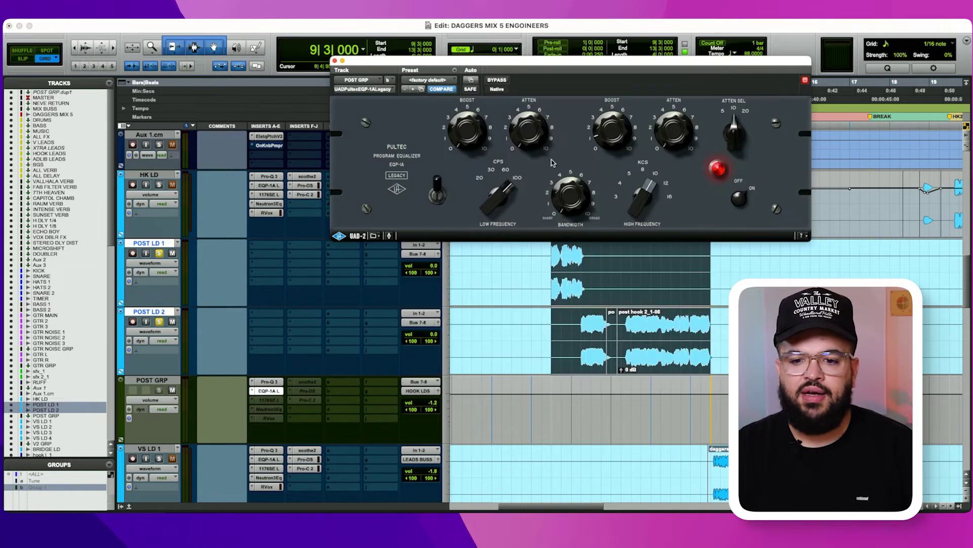
drag(568, 63, 259, 44)
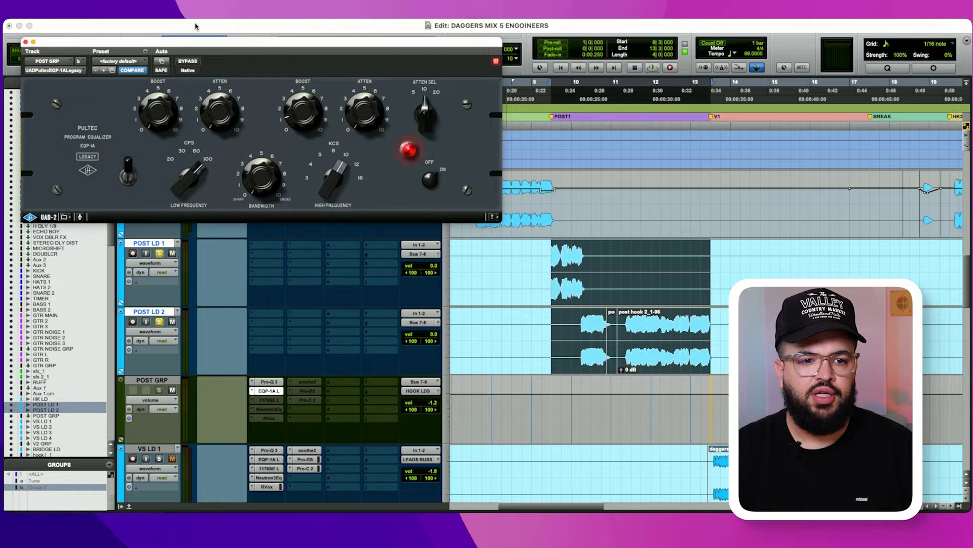
drag(200, 46, 639, 40)
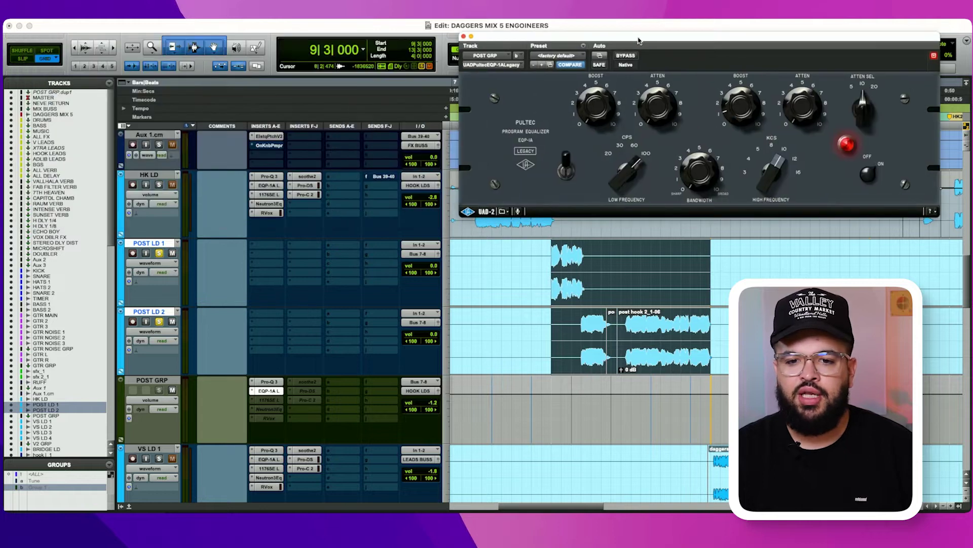
click(464, 37)
Step: Audition the post-hook through POST GRP's 1176SE compressor with its window moved aside
click(269, 400)
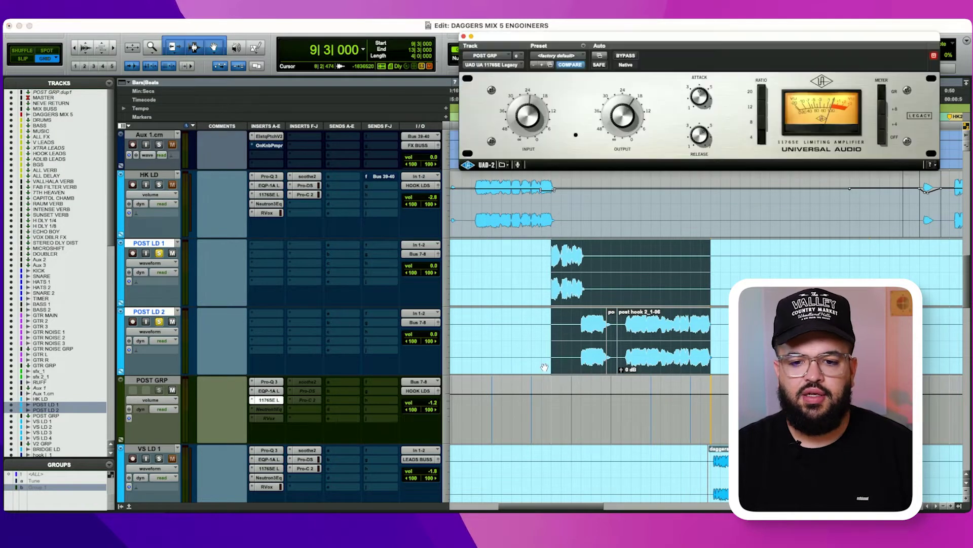
key(space)
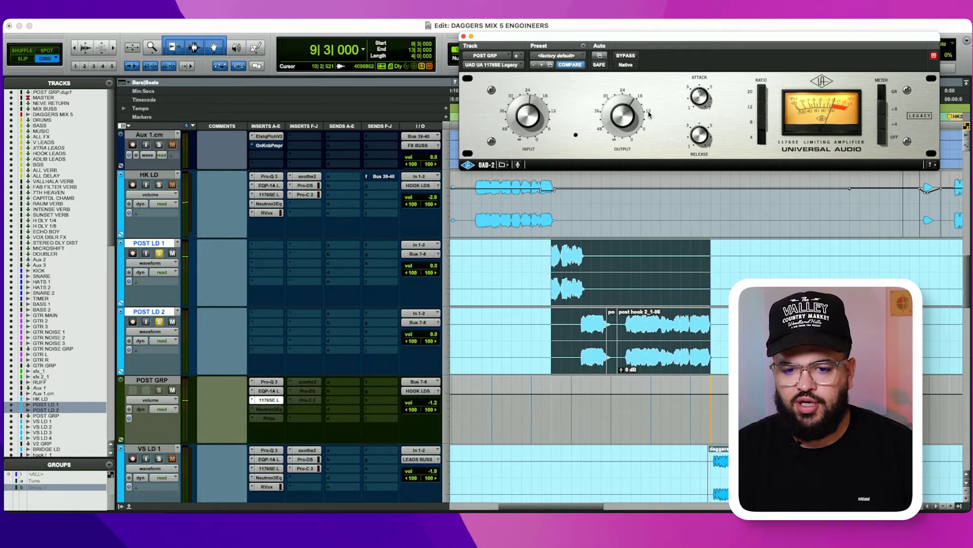
drag(627, 36, 507, 23)
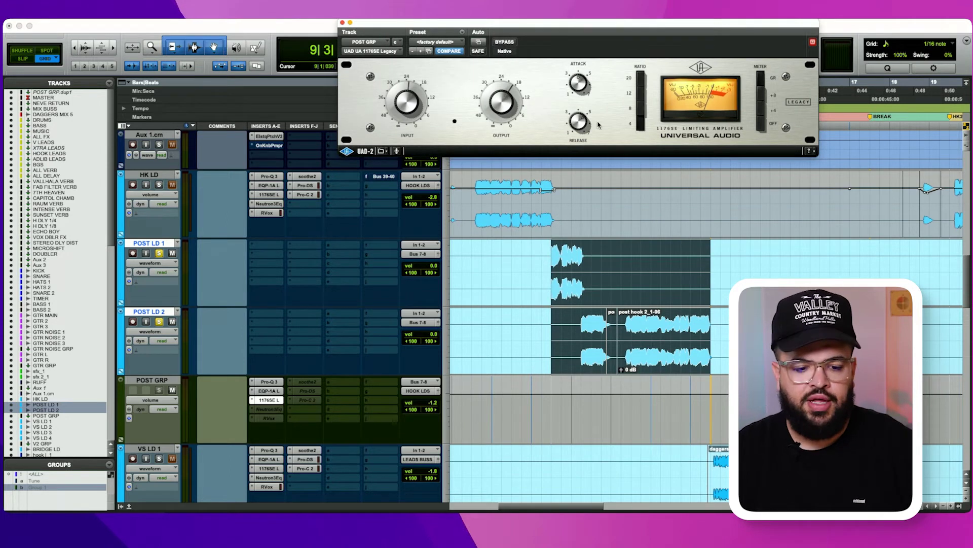
key(space)
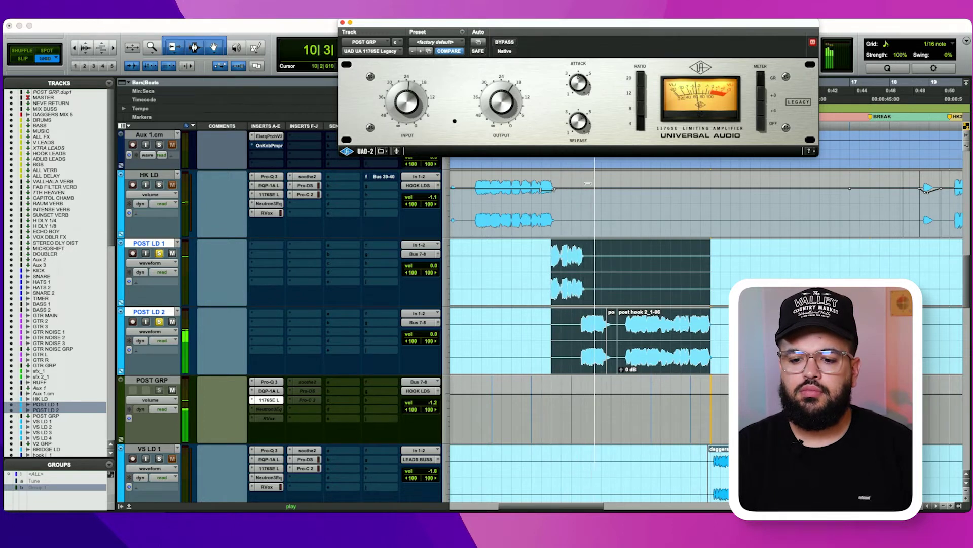
key(space)
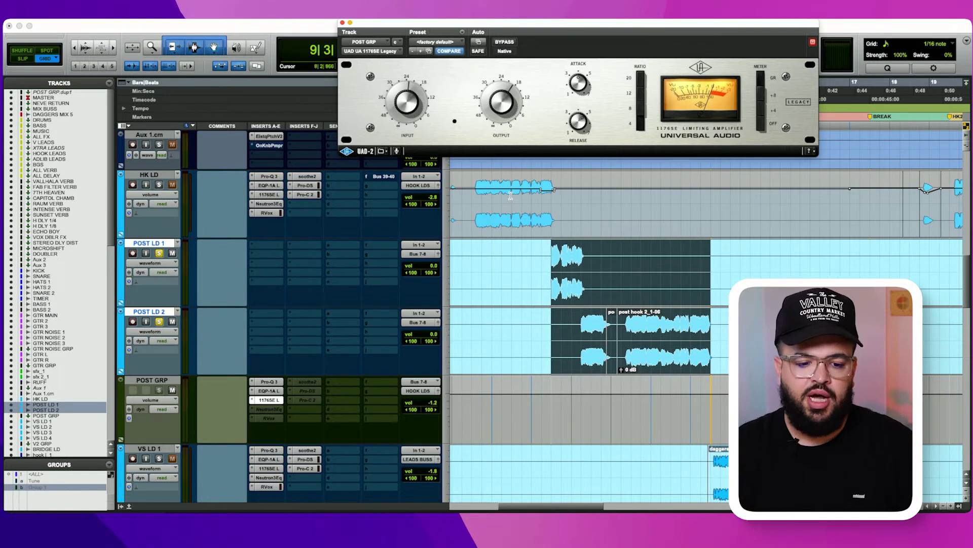
scroll(363, 308, down, 2)
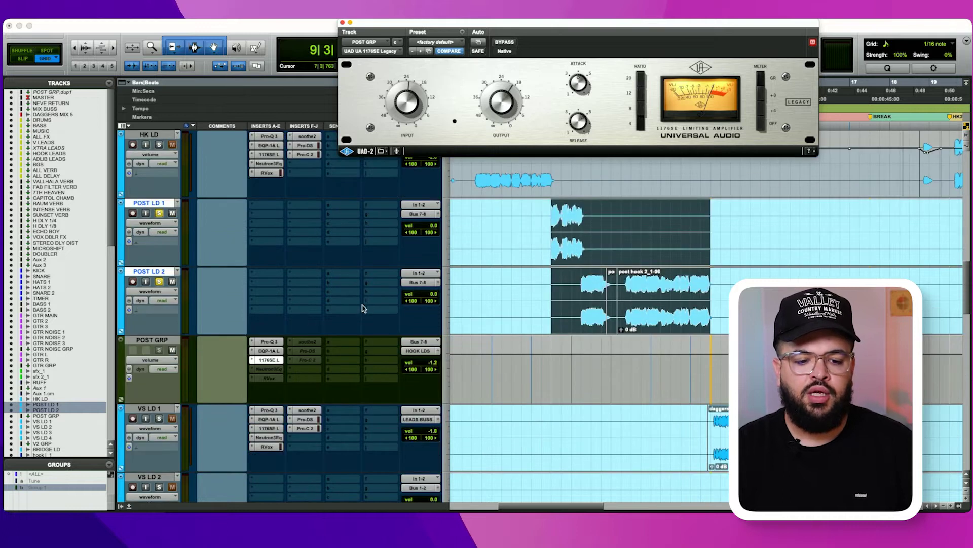
Step: Insert the stereo Neutron 3 Equalizer on POST GRP by searching '3 EQ'
click(270, 373)
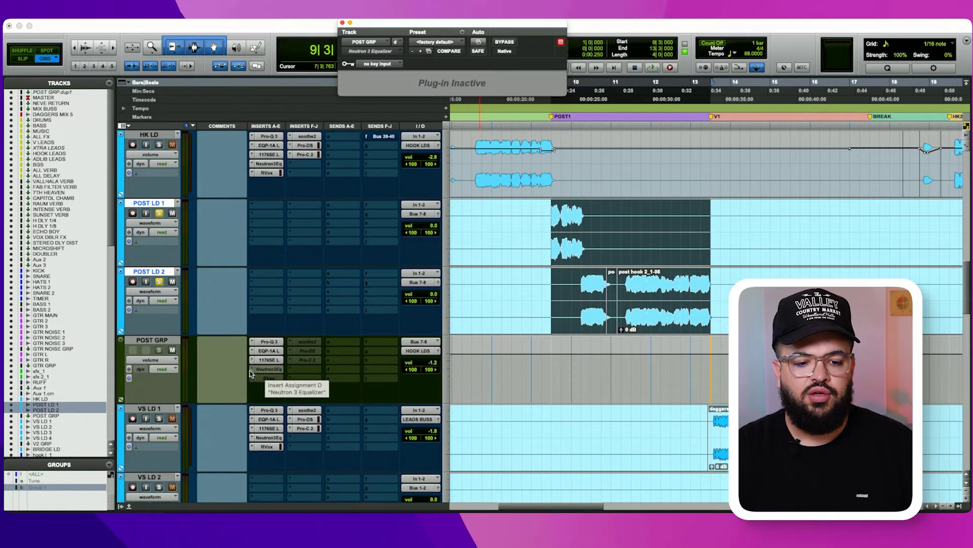
click(263, 327)
key(Escape)
click(268, 341)
text(3 EDQ)
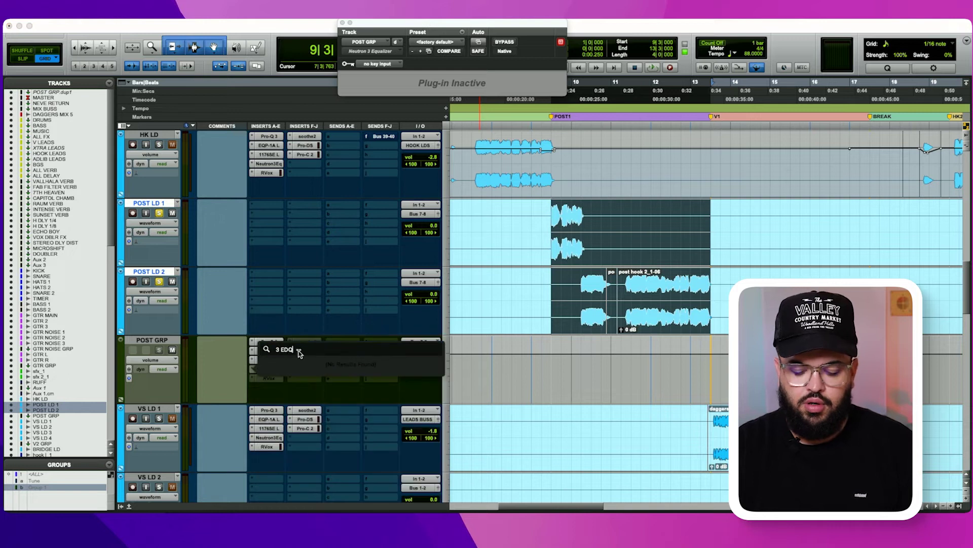
key(BackSpace)
key(BackSpace)
text(Q)
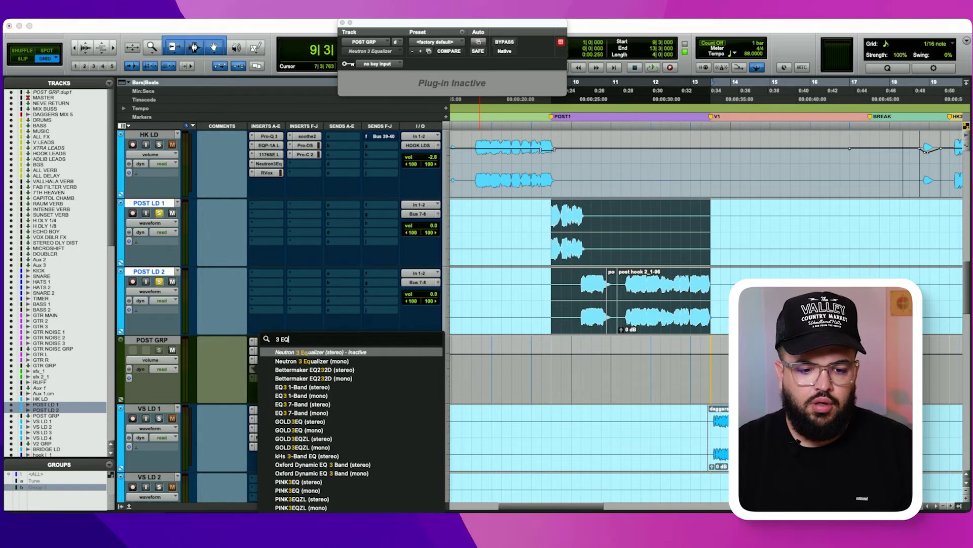
click(323, 358)
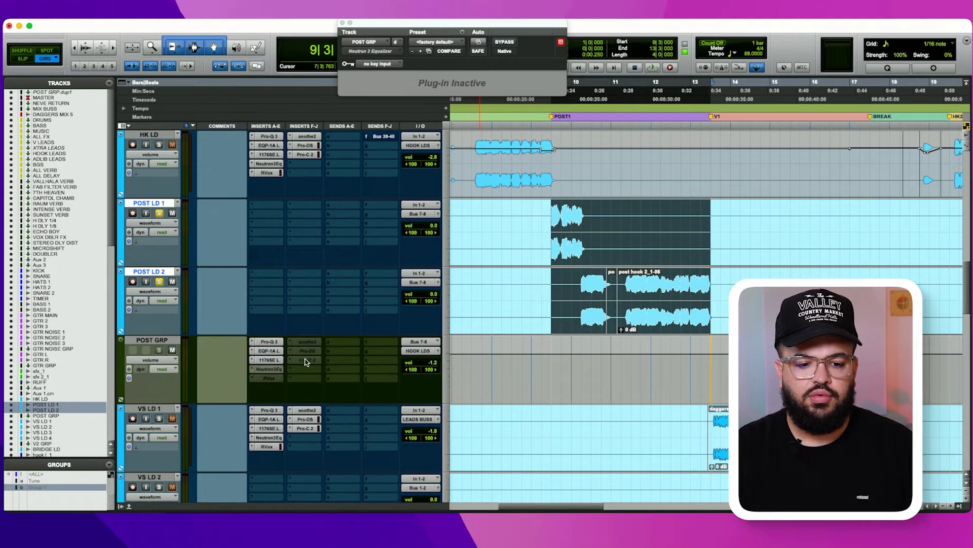
Step: Reset the Neutron EQ curve to flat and reopen its window
click(269, 369)
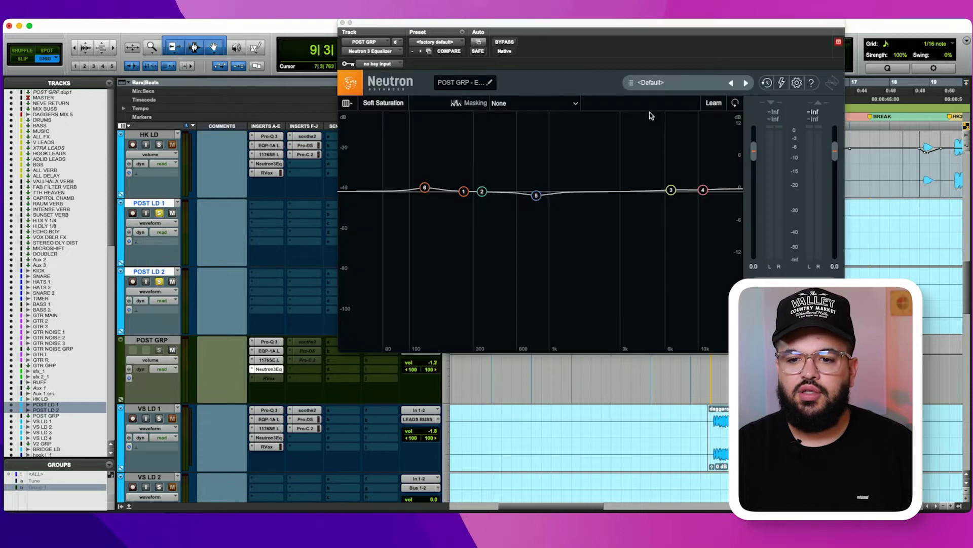
click(457, 45)
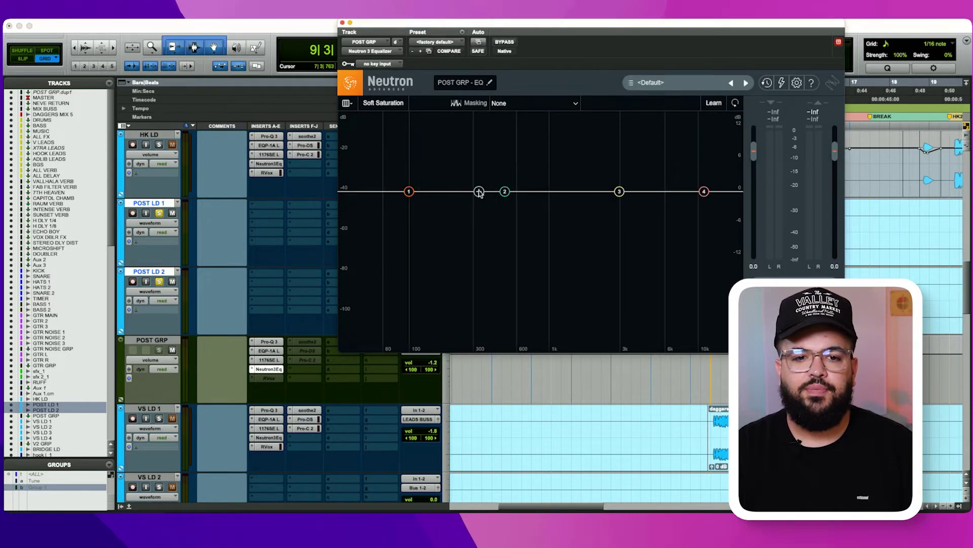
click(342, 22)
scroll(647, 260, left, 3)
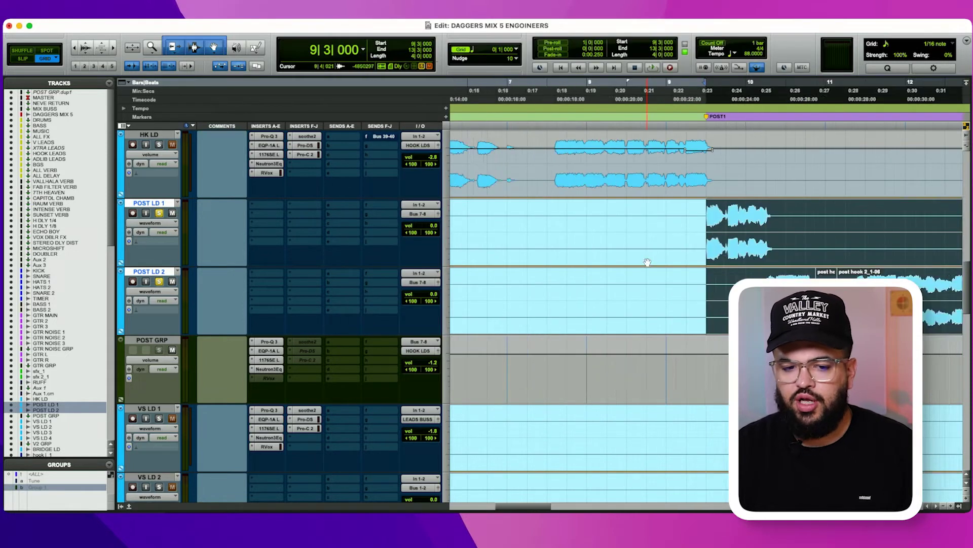
scroll(629, 262, right, 3)
click(274, 370)
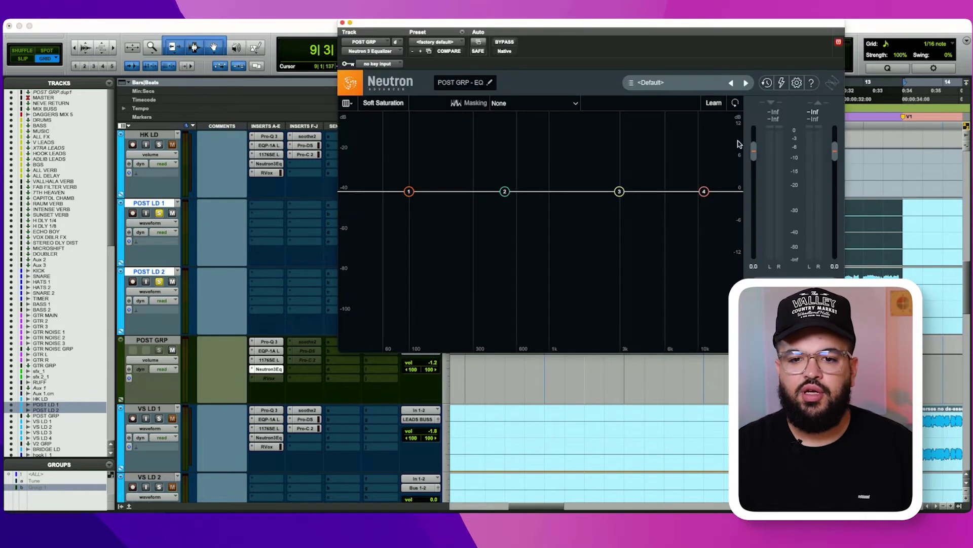
Step: Unsolo the leads and sweep boosted bells, leaving a small cut near 1.1 kHz
drag(550, 25, 487, 131)
key(space)
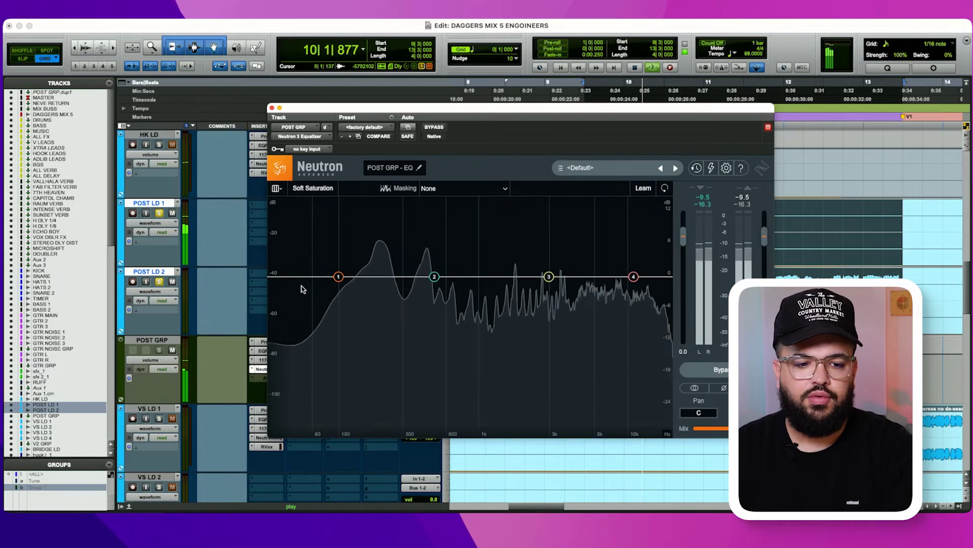
alt+click(163, 283)
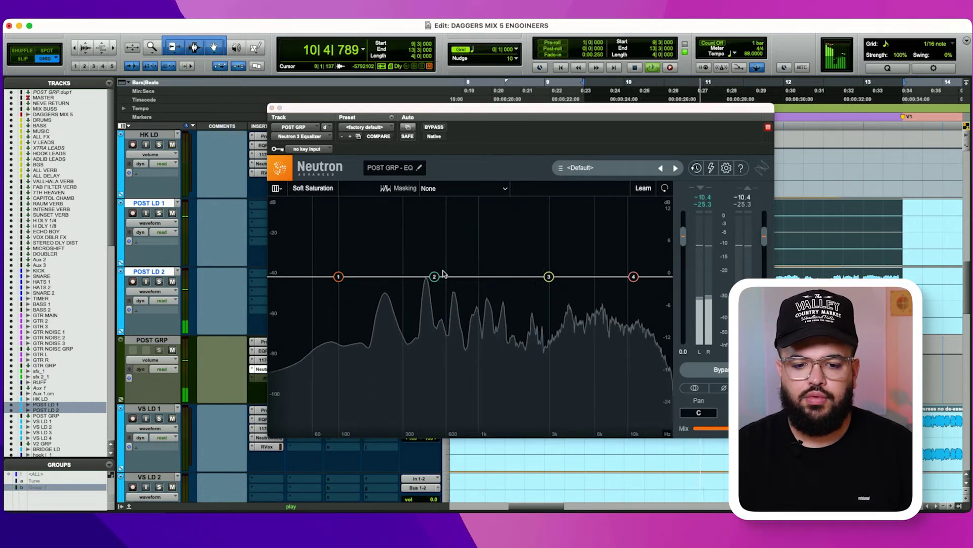
mouse_move(435, 278)
mouse_down()
mouse_move(429, 221)
mouse_move(430, 286)
mouse_up()
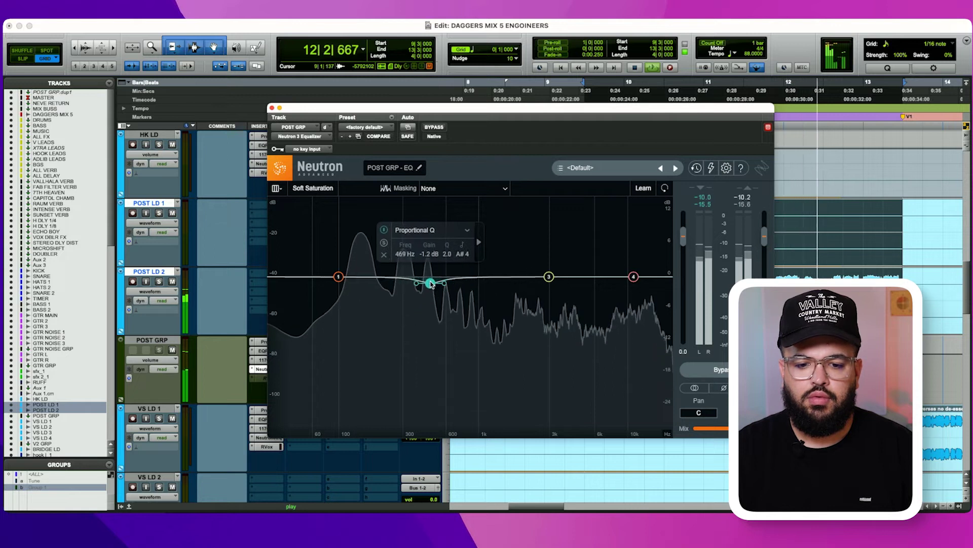
drag(527, 277, 475, 218)
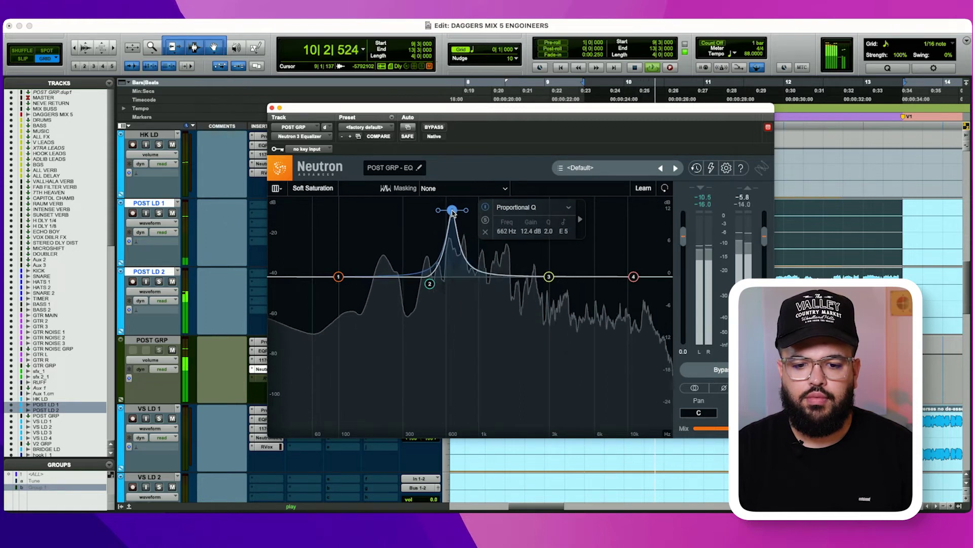
drag(445, 212, 481, 211)
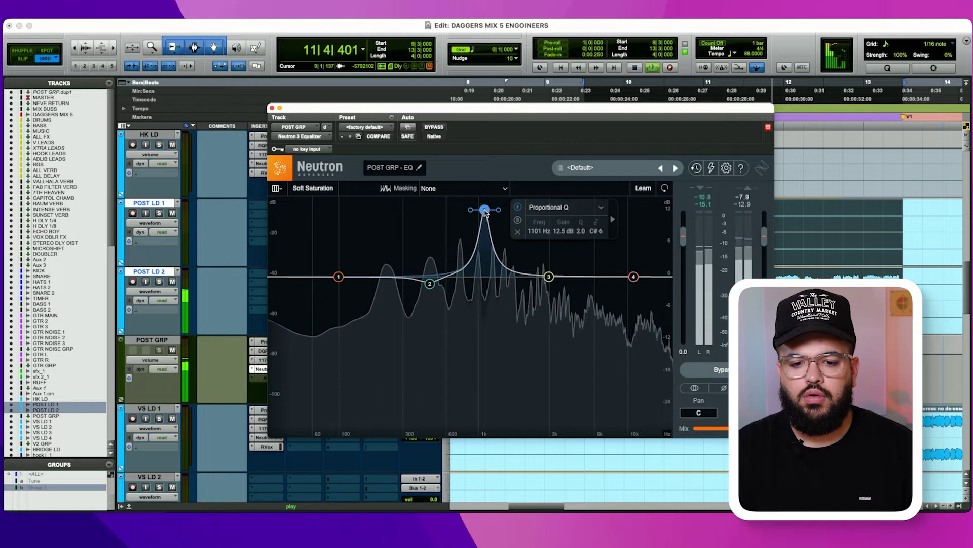
drag(485, 213, 490, 277)
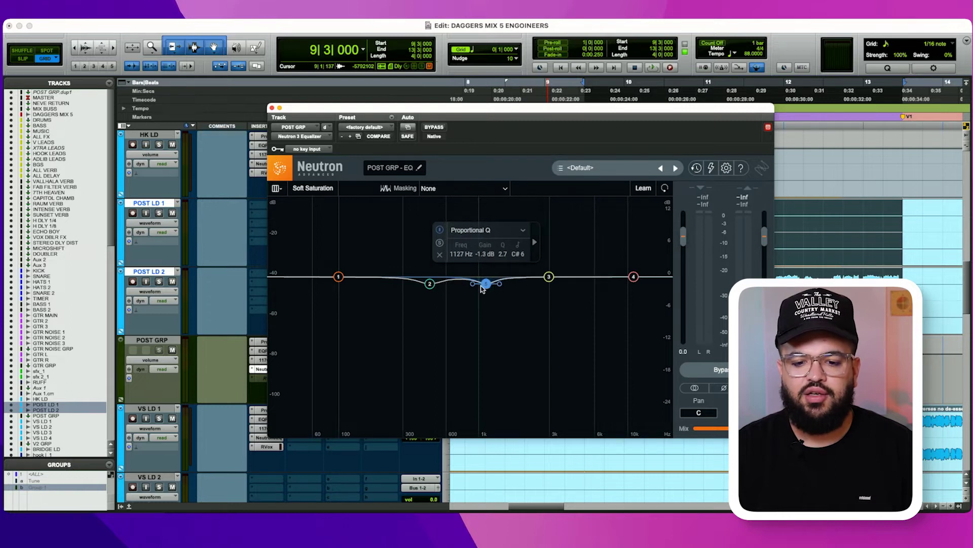
key(space)
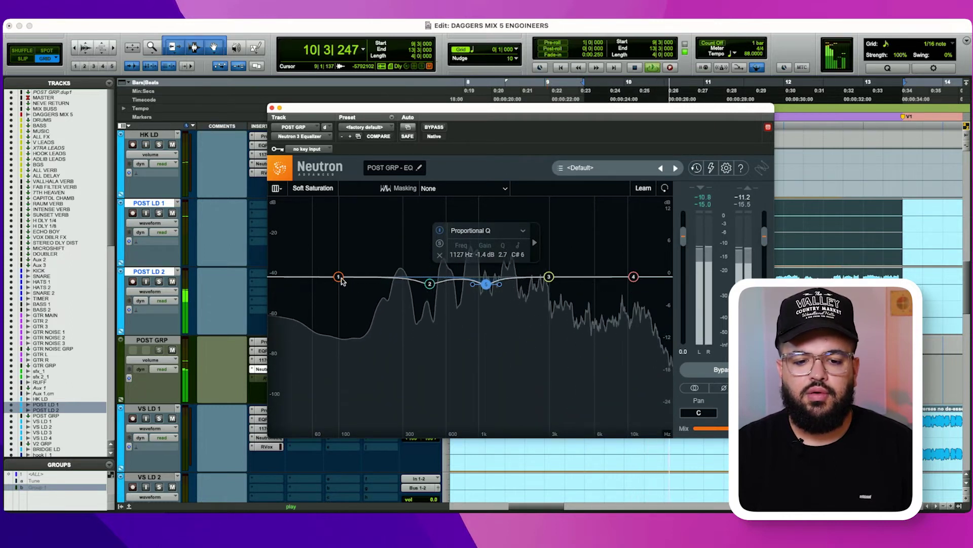
key(space)
key(space)
Step: Move band 1 to about 327 Hz and add a 56 Hz high-pass filter
drag(339, 279, 411, 282)
click(308, 278)
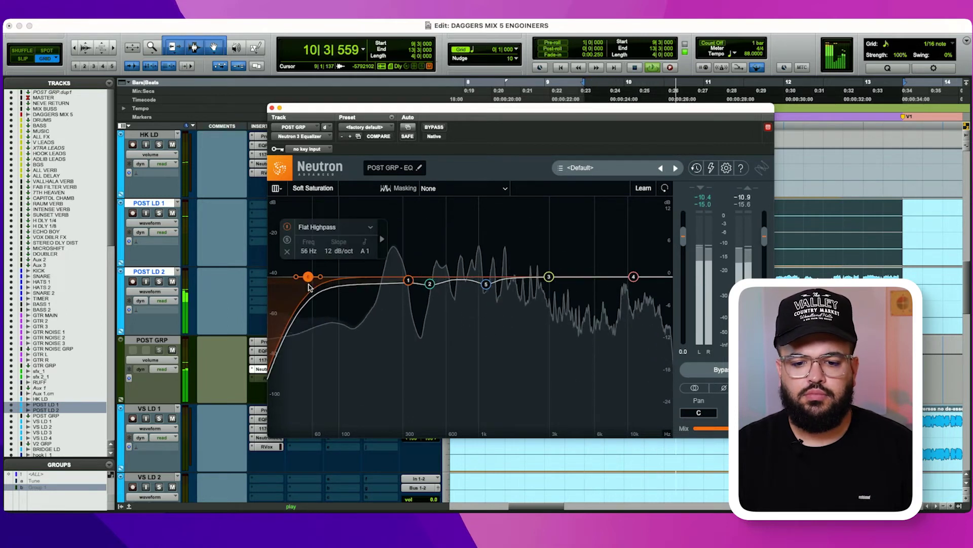
key(space)
Step: Sweep boosted bands for harshness, leaving slight cuts near 2.4 kHz and 3.6 kHz
drag(549, 276, 536, 224)
key(space)
key(space)
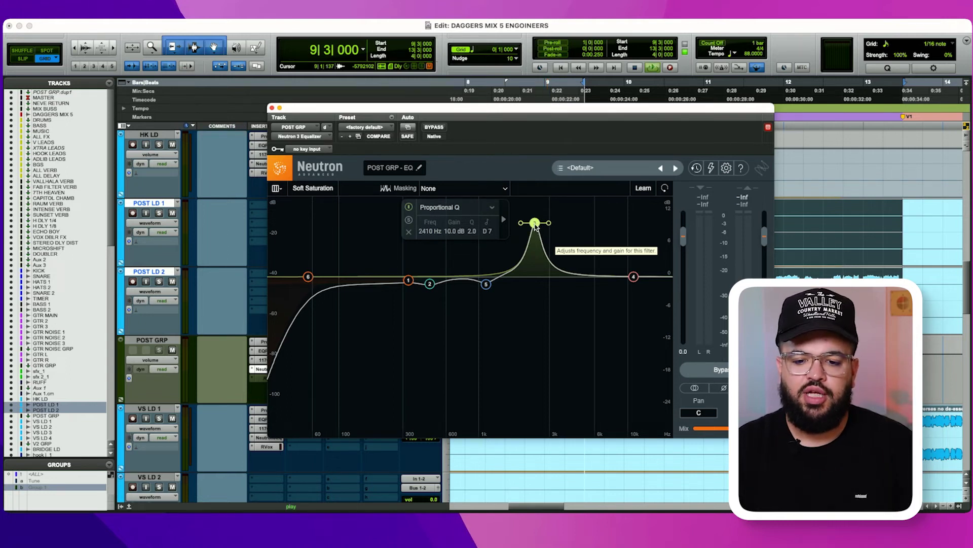
key(space)
drag(536, 226, 538, 204)
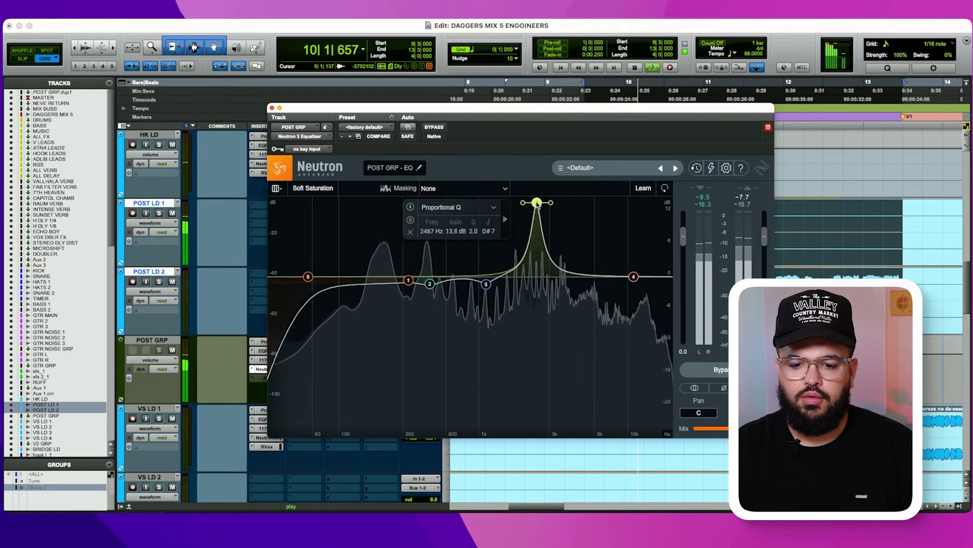
key(space)
scroll(545, 207, up, 2)
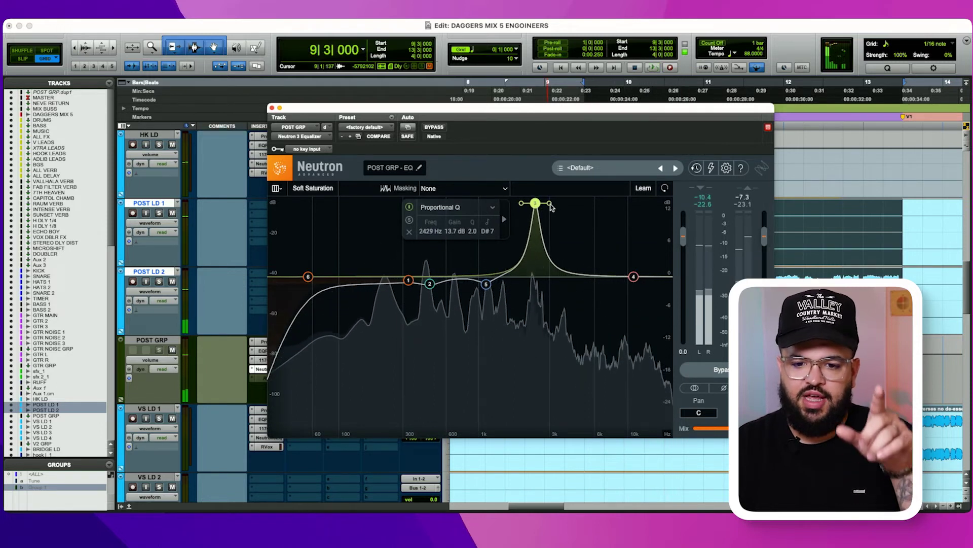
key(space)
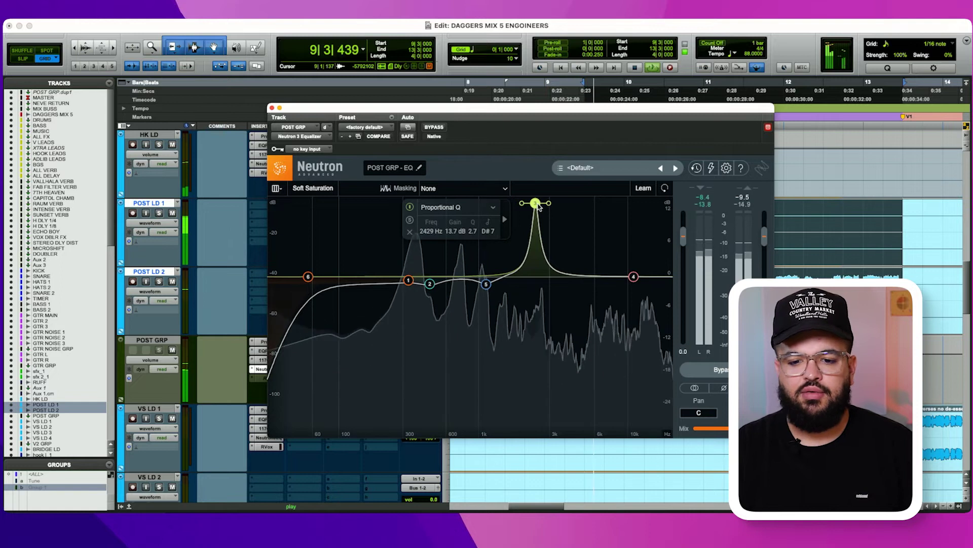
drag(536, 206, 536, 279)
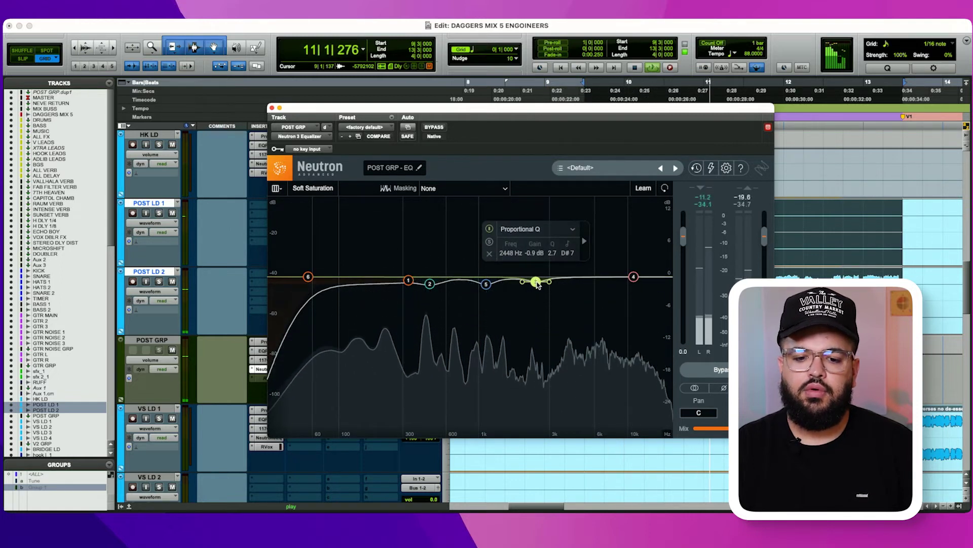
drag(570, 277, 570, 210)
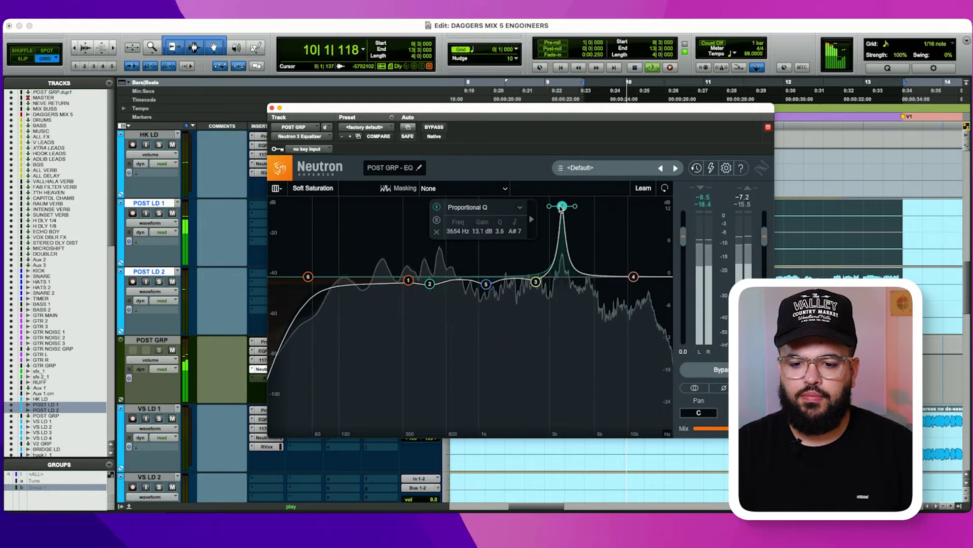
drag(562, 208, 561, 283)
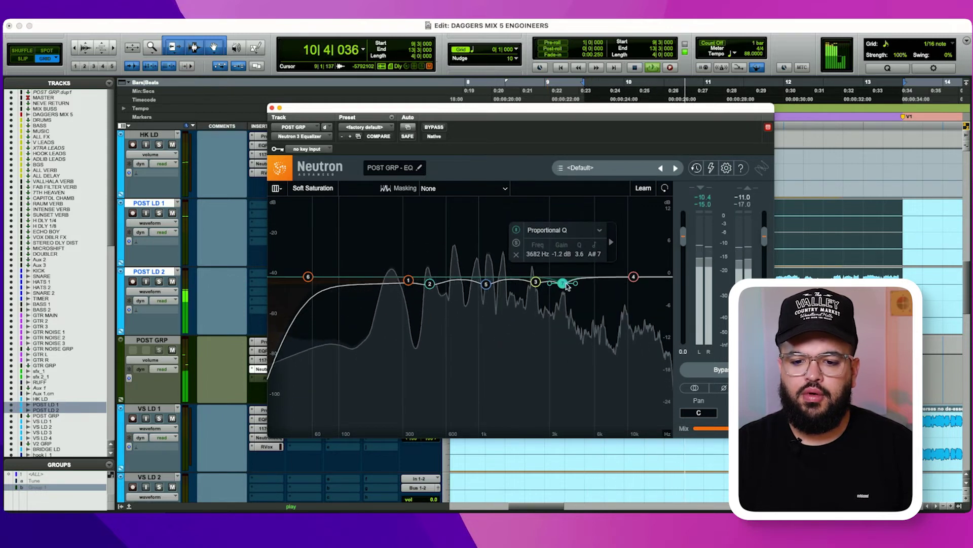
Step: Find a resonance near 729 Hz and turn it into a slight -0.5 dB cut
key(space)
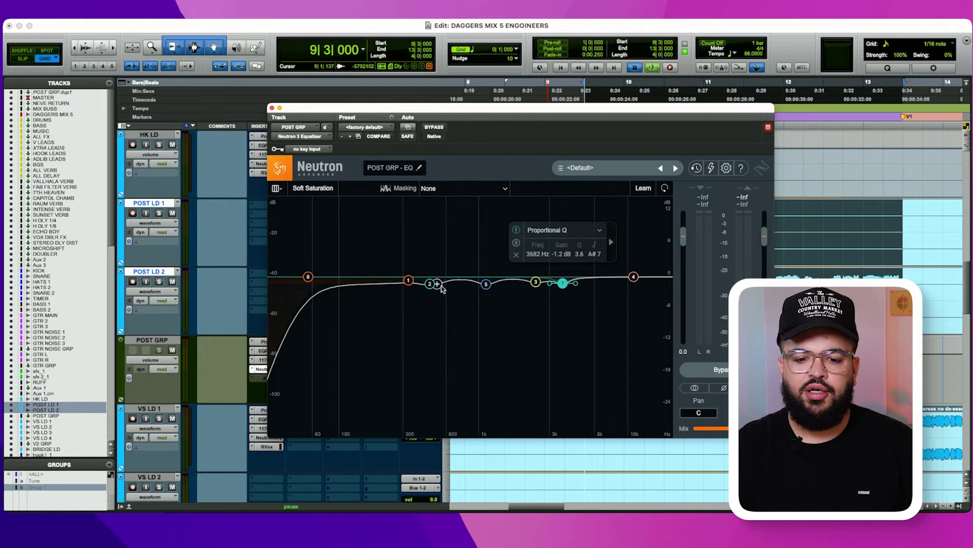
key(space)
drag(456, 280, 454, 208)
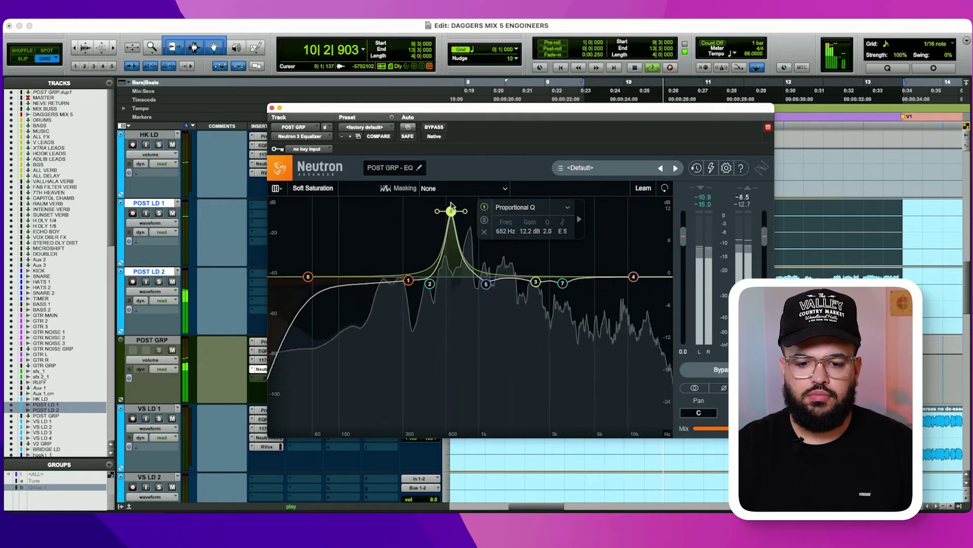
key(space)
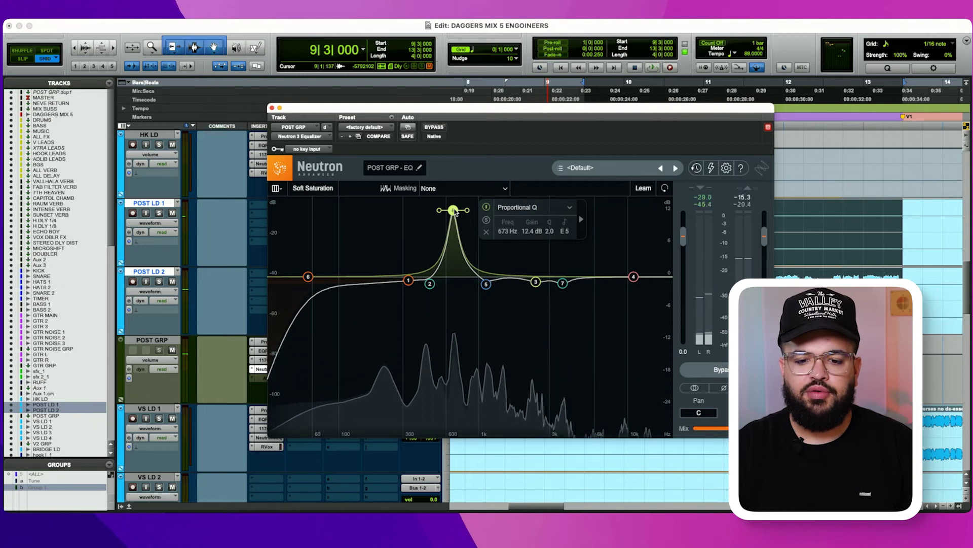
key(space)
drag(454, 211, 456, 278)
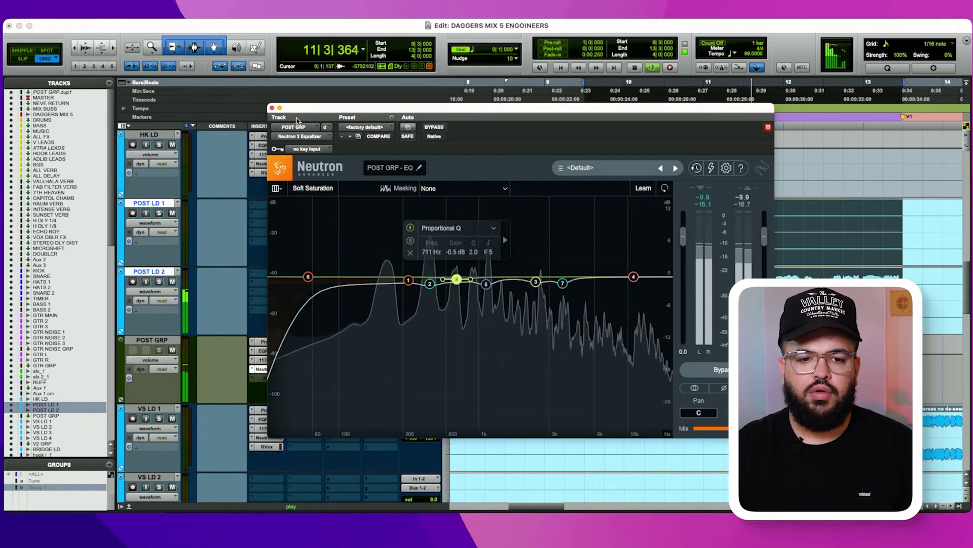
Step: Compare the Neutron EQ bypassed and active, then close its window
click(433, 127)
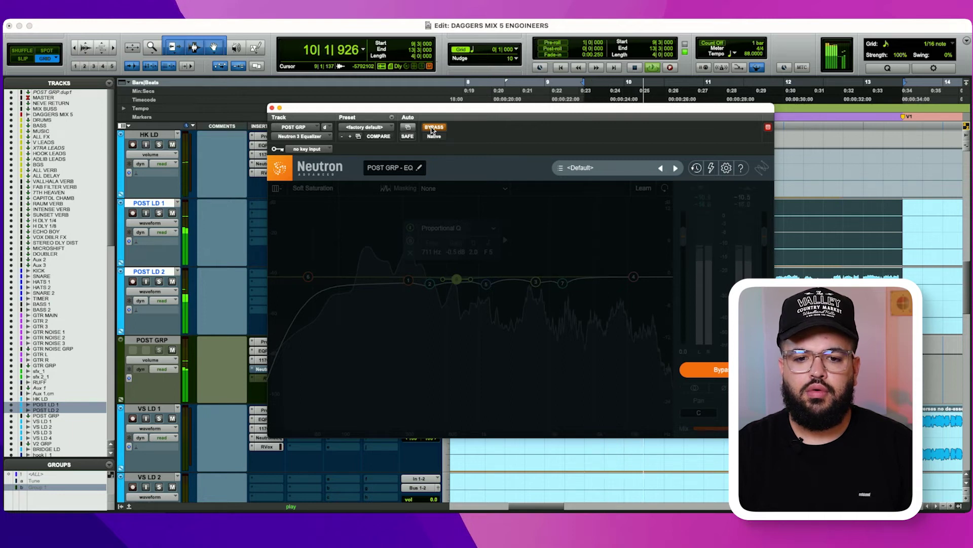
click(433, 127)
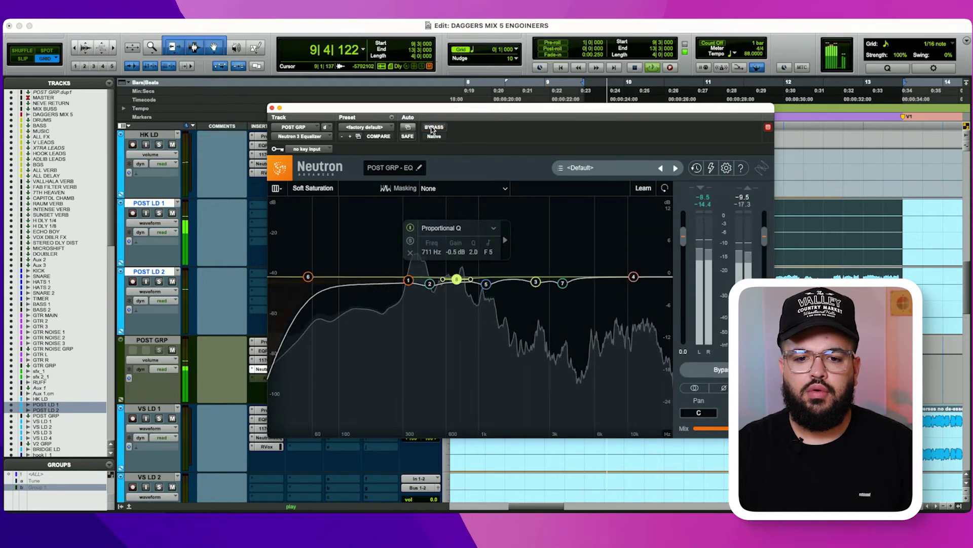
key(super+w)
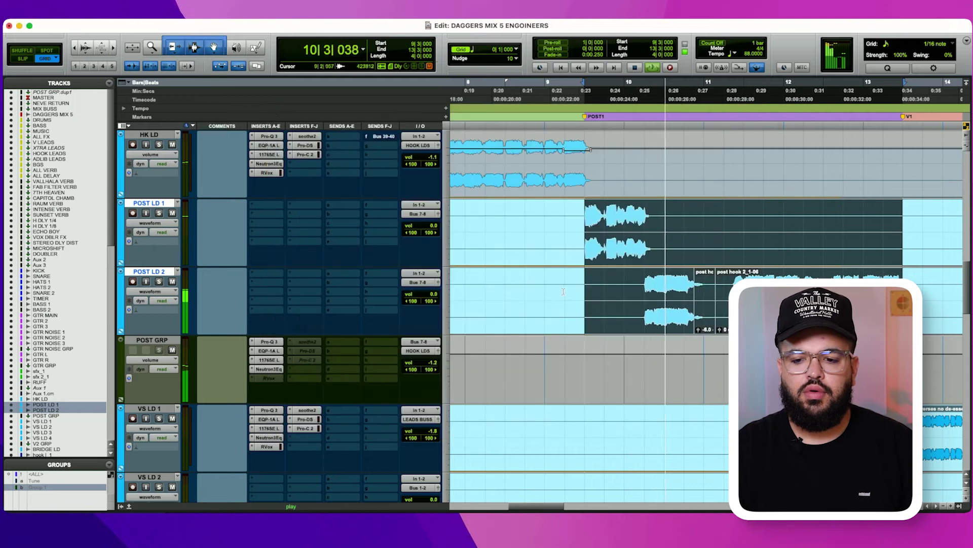
Step: Audition the vocal bus through POST GRP's RVox, then close it
key(space)
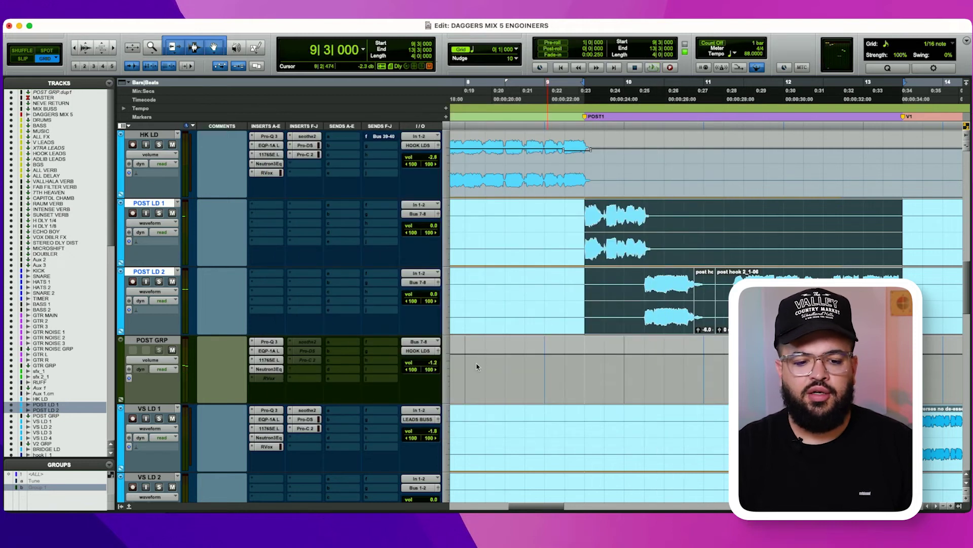
click(268, 378)
key(space)
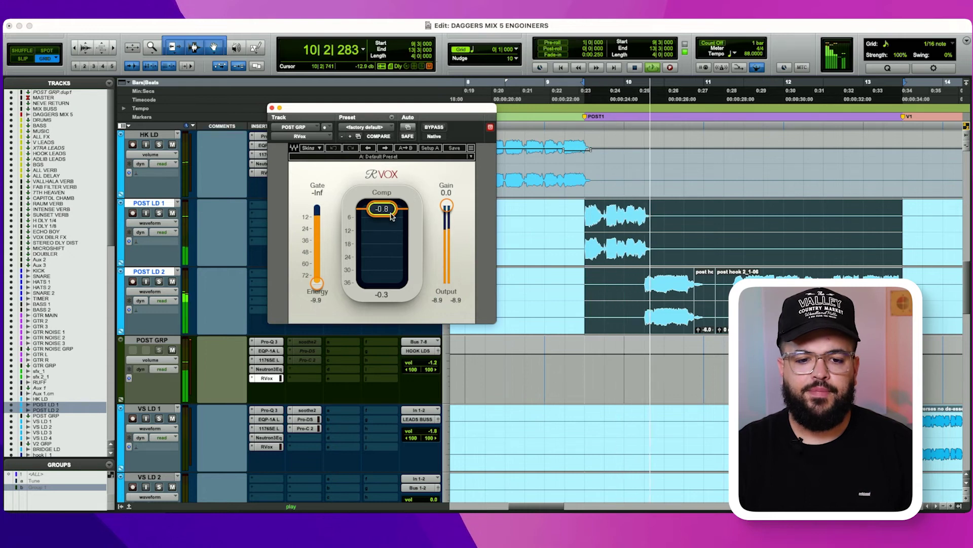
click(273, 108)
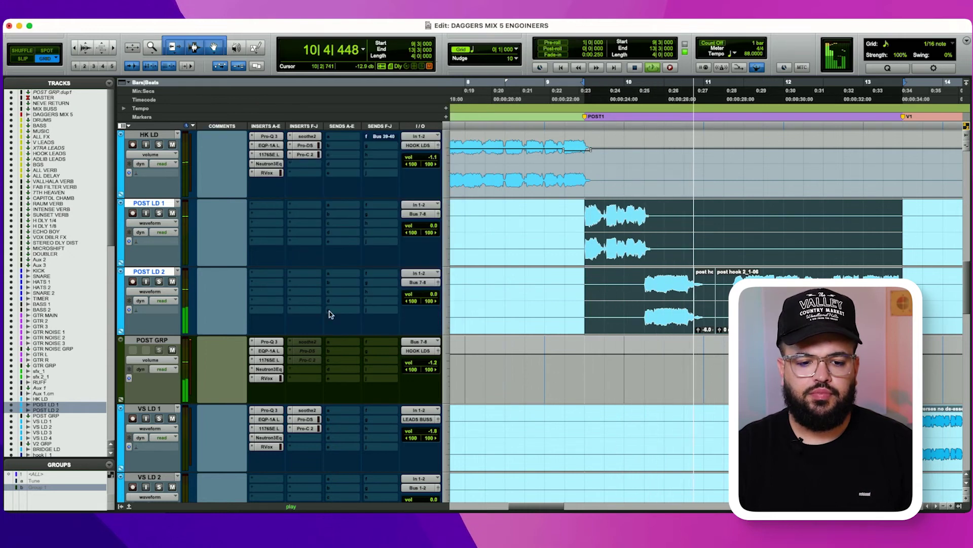
key(space)
Step: Lower soothe2's low cut to 393 Hz and close its window
click(307, 342)
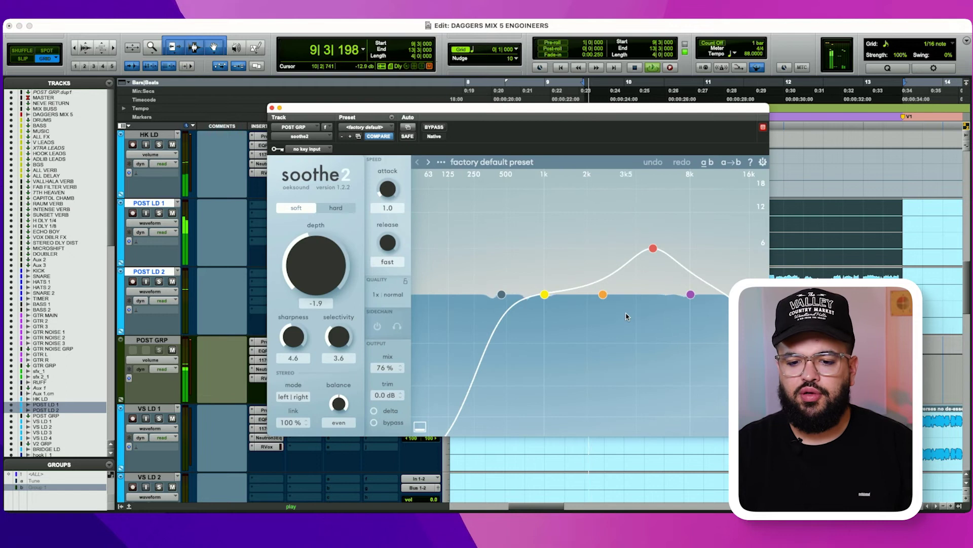
drag(502, 294, 495, 294)
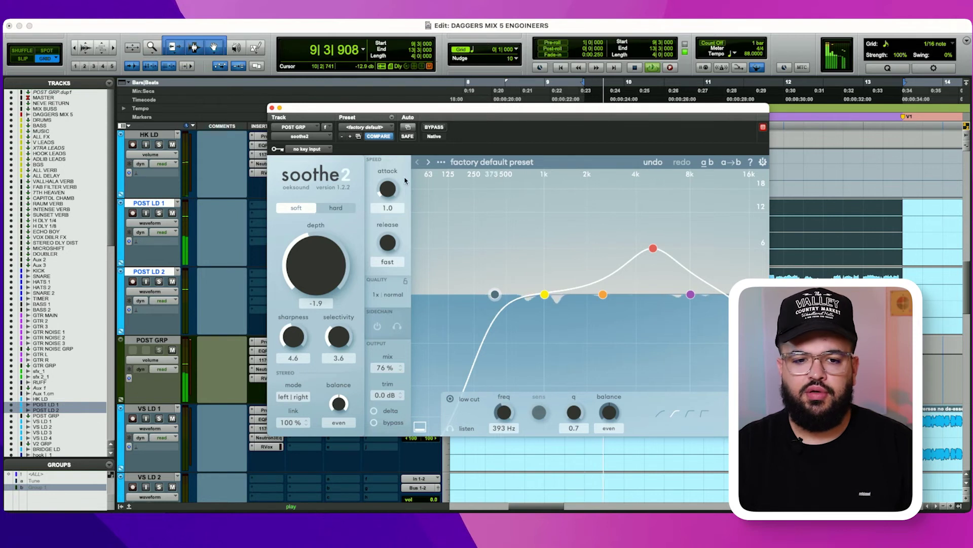
key(space)
click(272, 109)
Step: Audition the de-essing of POST GRP's Pro-DS, then close its window
click(310, 354)
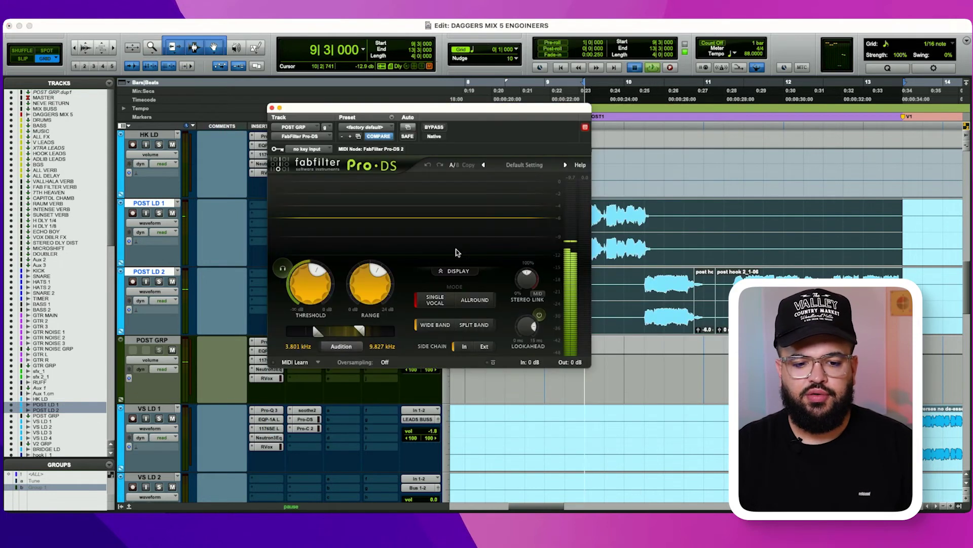
key(space)
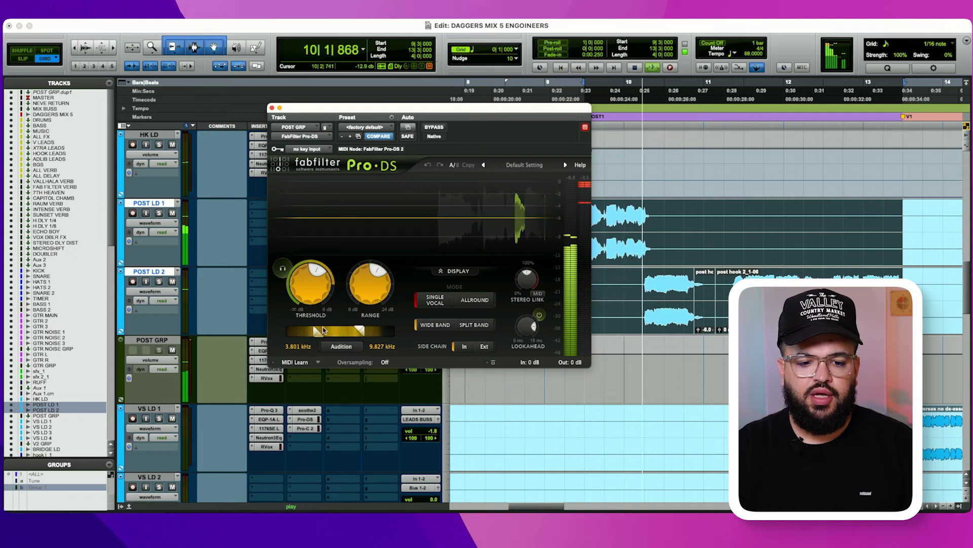
key(space)
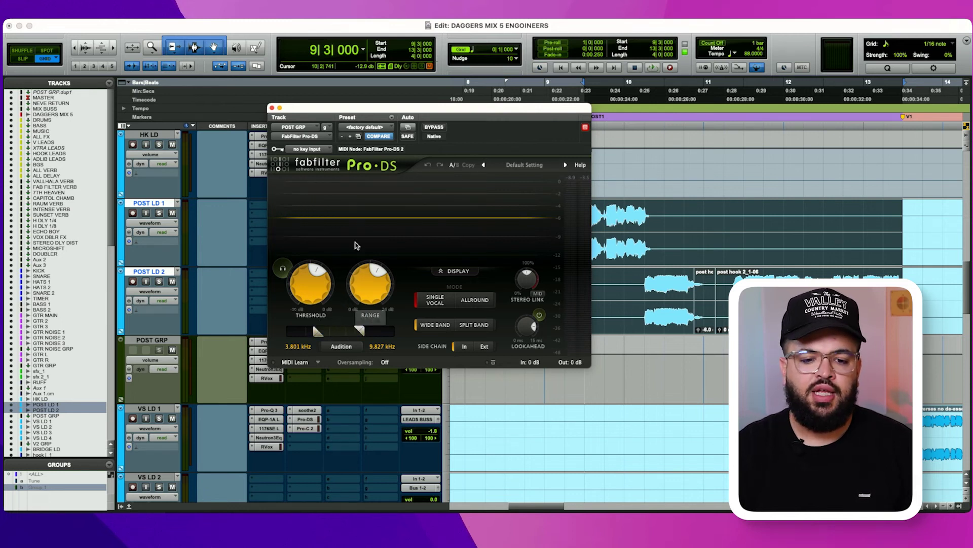
key(space)
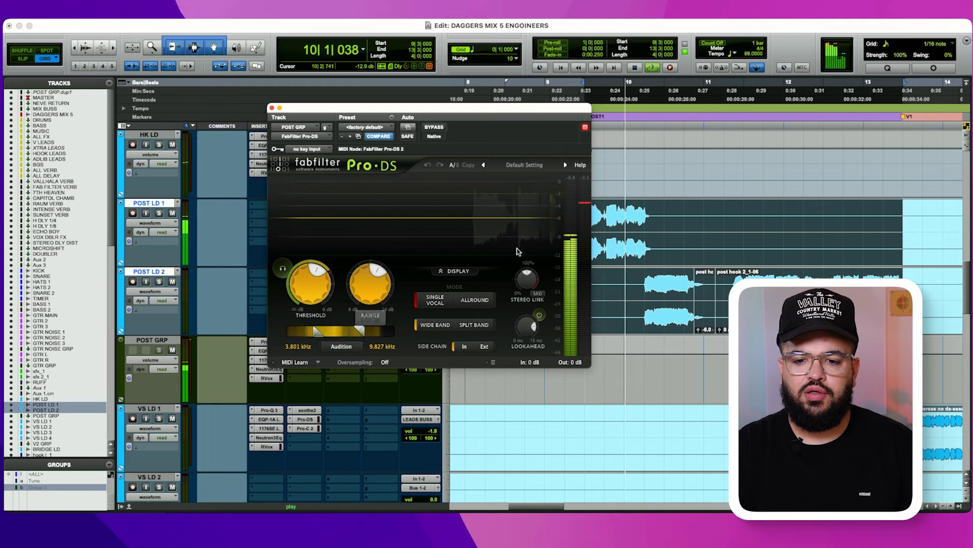
key(super+w)
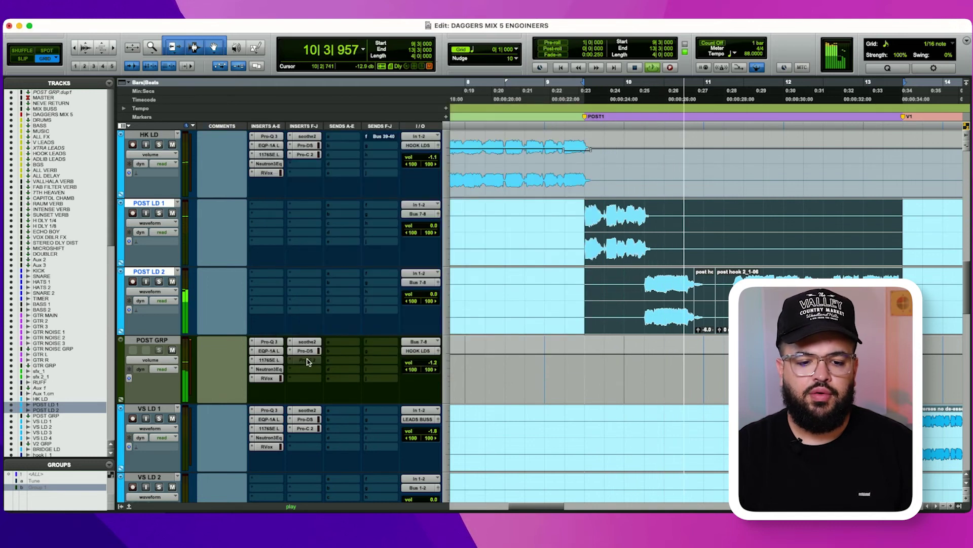
key(space)
key(space)
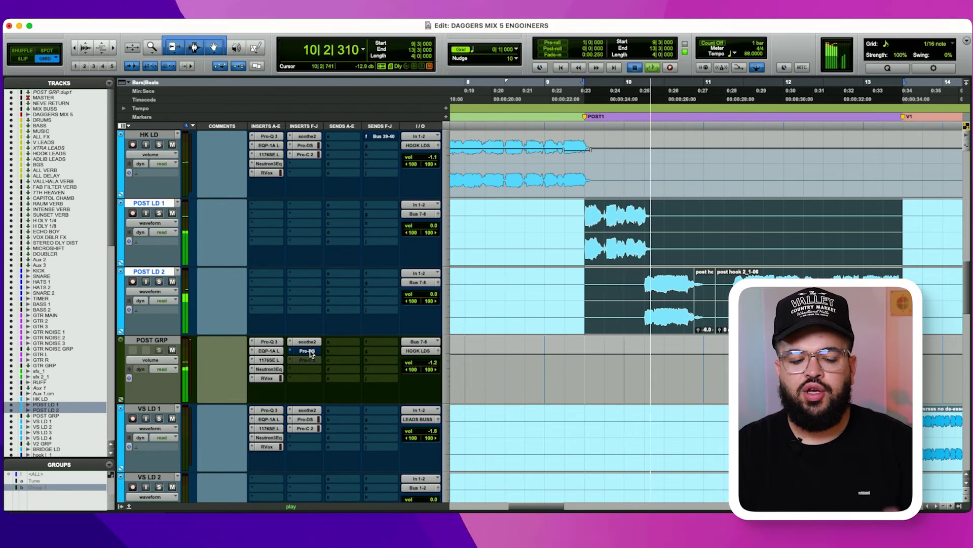
Step: Switch the Pro-DS de-esser back on, replay the bus, and open POST GRP's Pro-C 2
key(space)
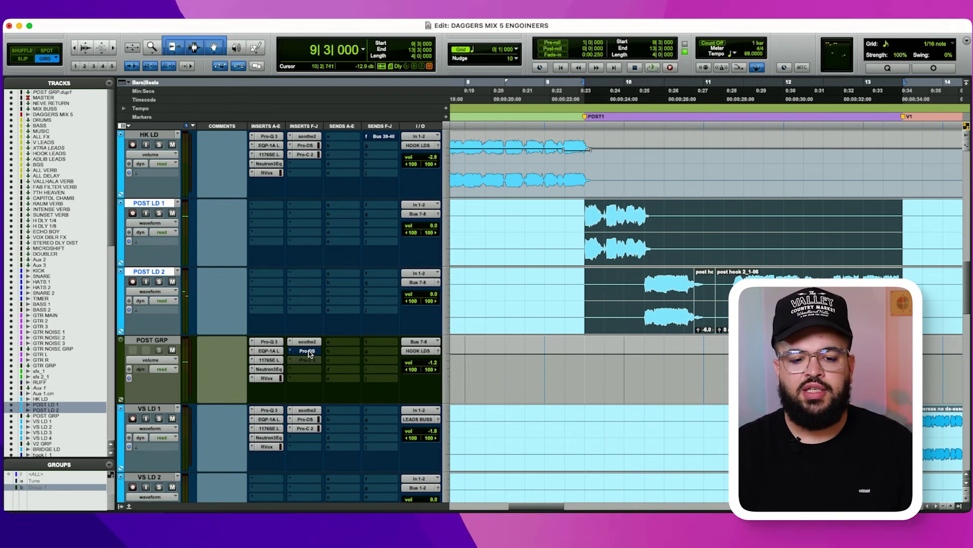
key(space)
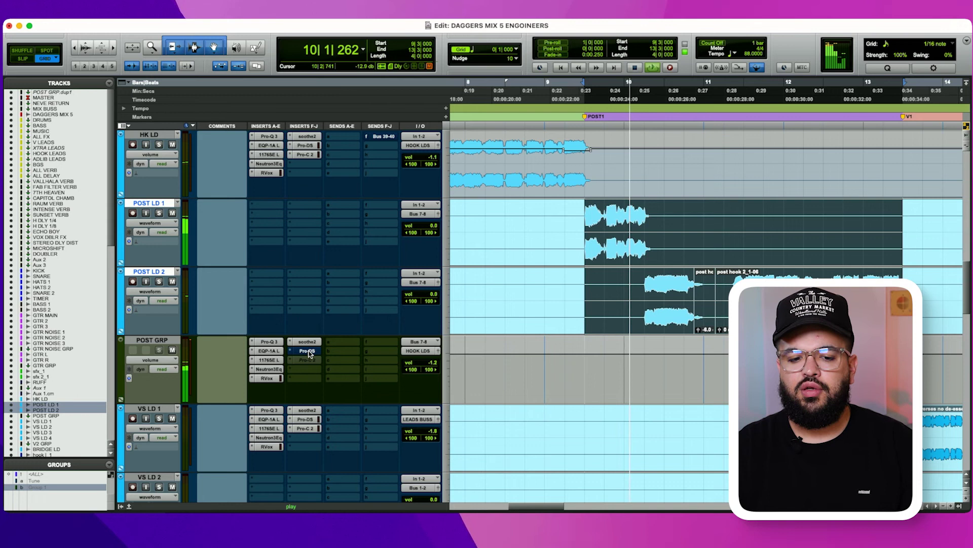
key(space)
super+click(308, 351)
key(space)
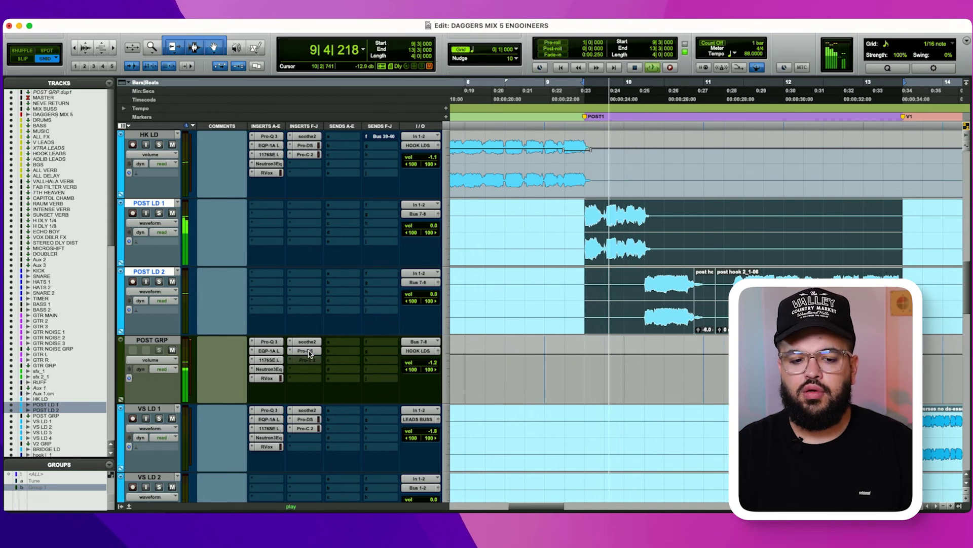
key(space)
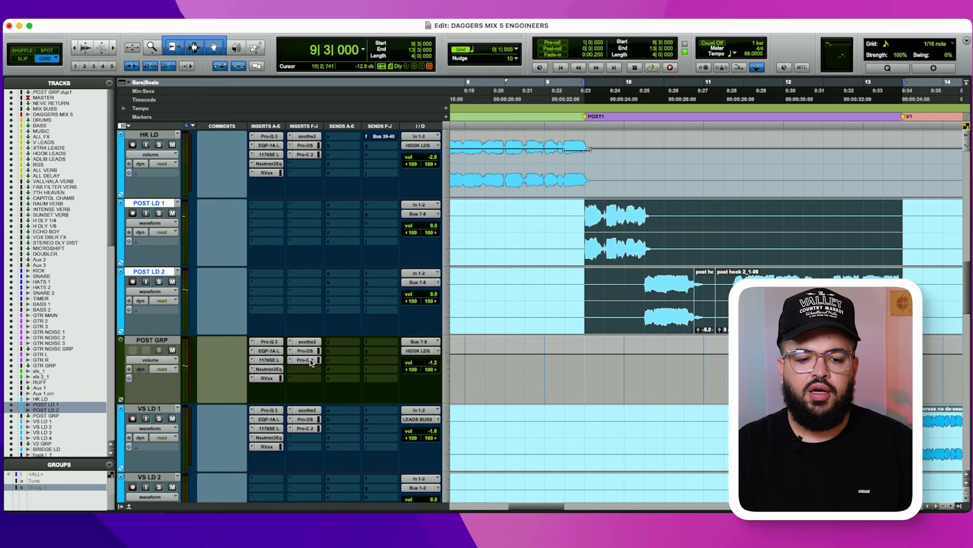
click(311, 362)
Step: Audition the post-hook through Pro-C 2, close it, and select the POST GRP track
key(space)
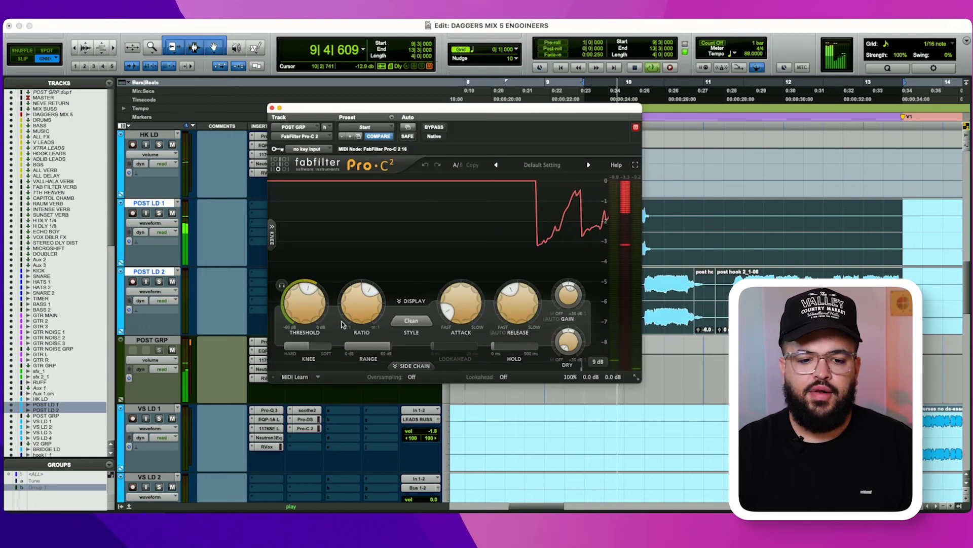
key(space)
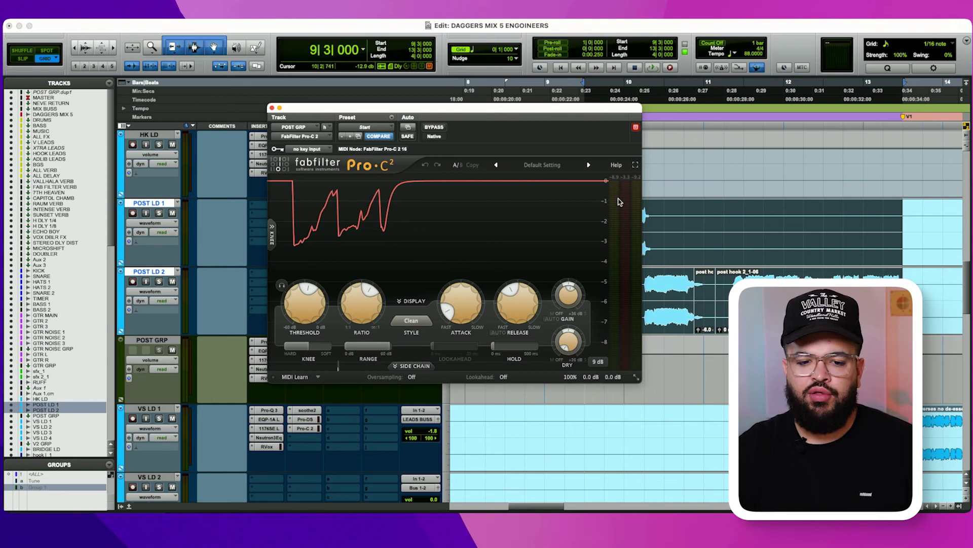
key(space)
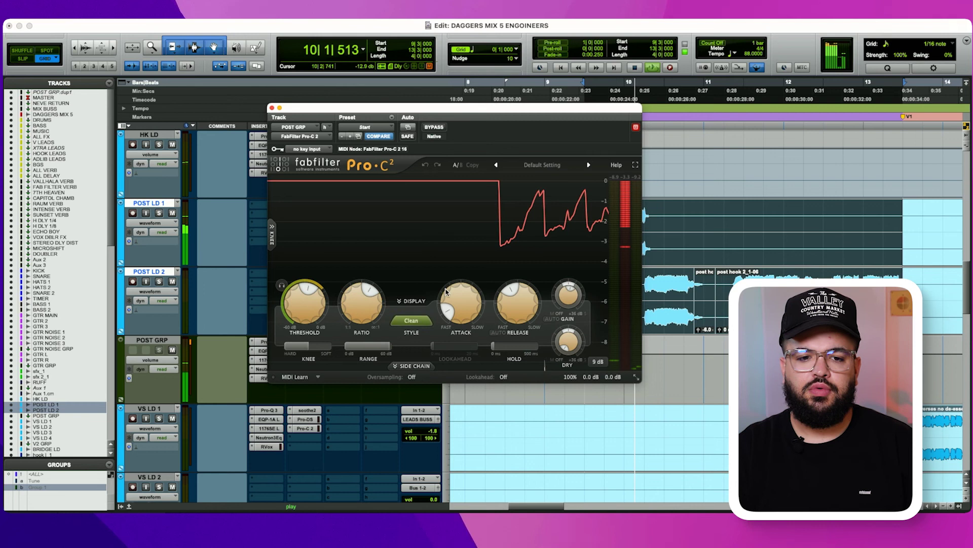
key(super+w)
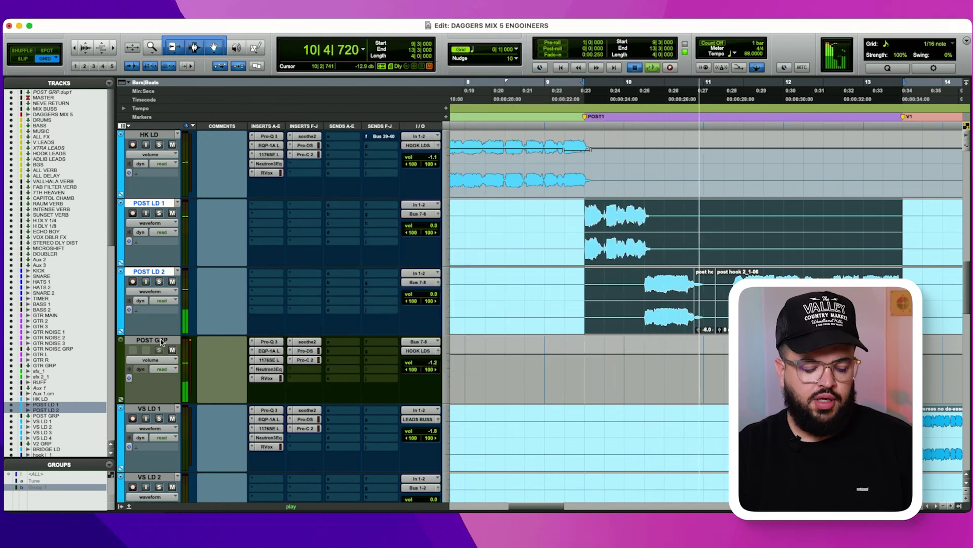
key(space)
click(162, 341)
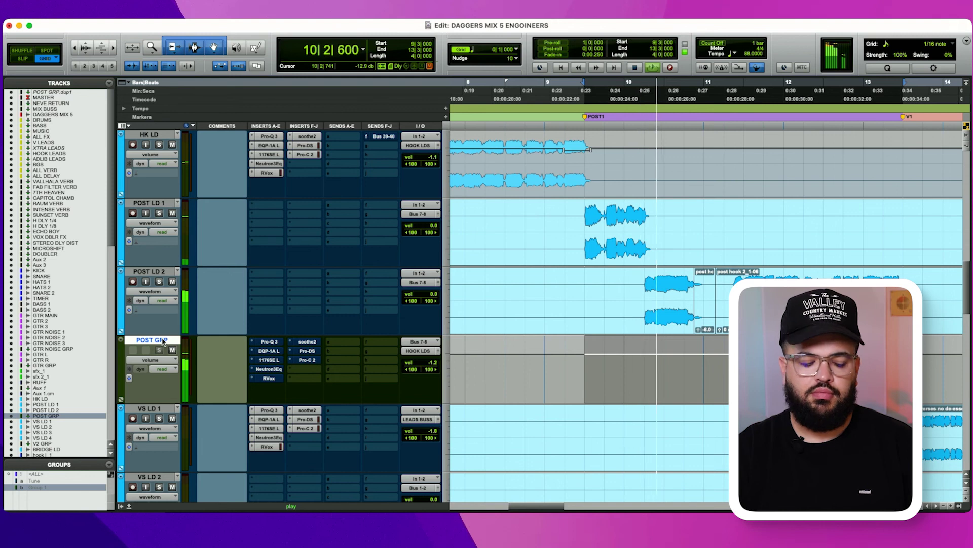
Step: Play the POST GRP vocal bus and zoom out until the timeline spans HK1 through OUTRO
key(space)
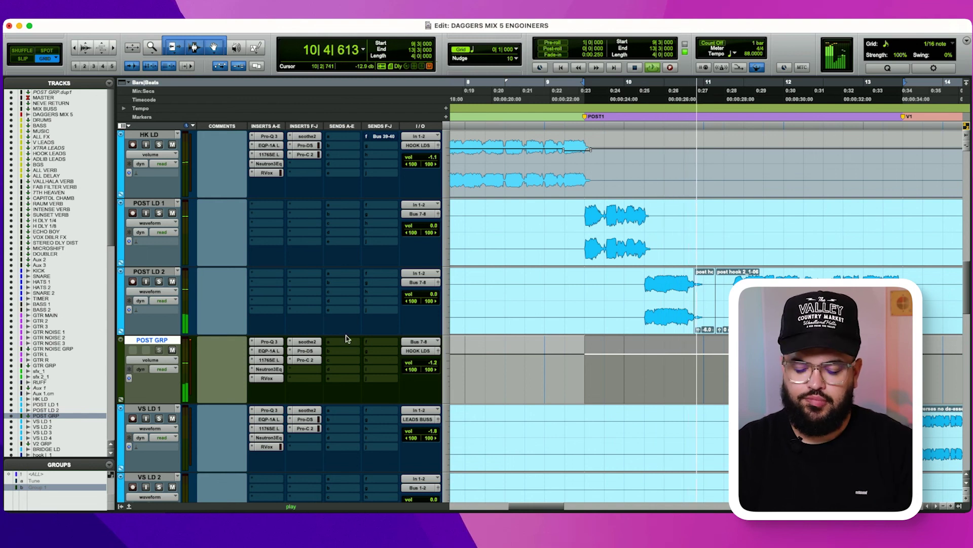
key(r)
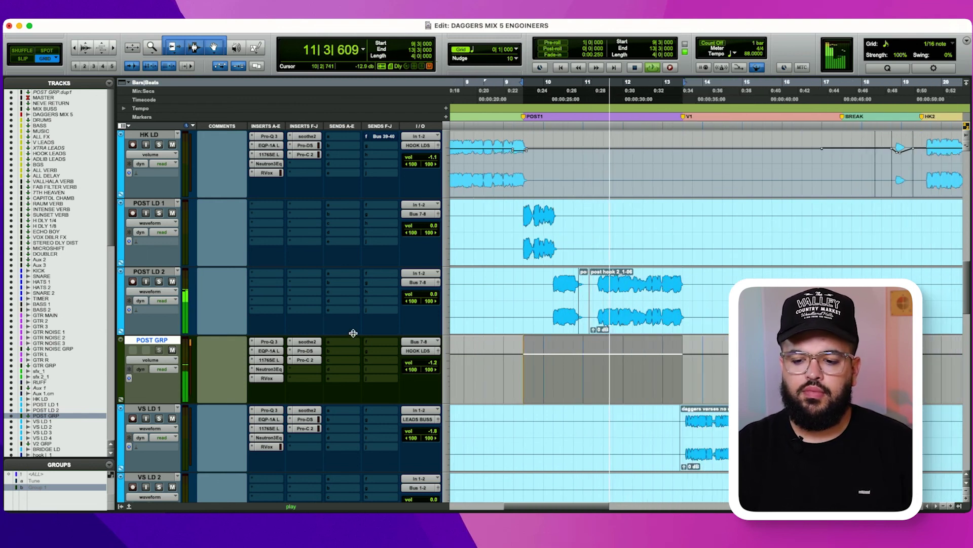
key(r)
key(r)
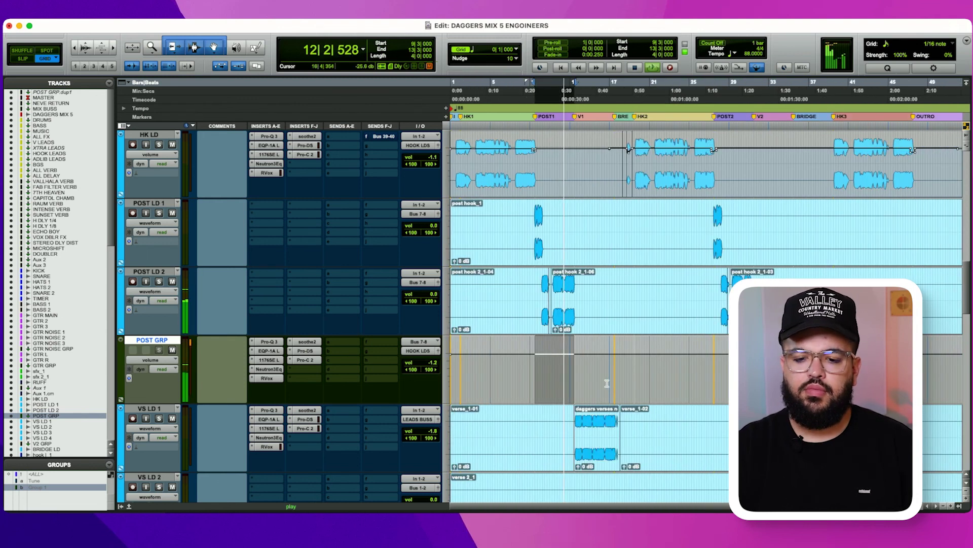